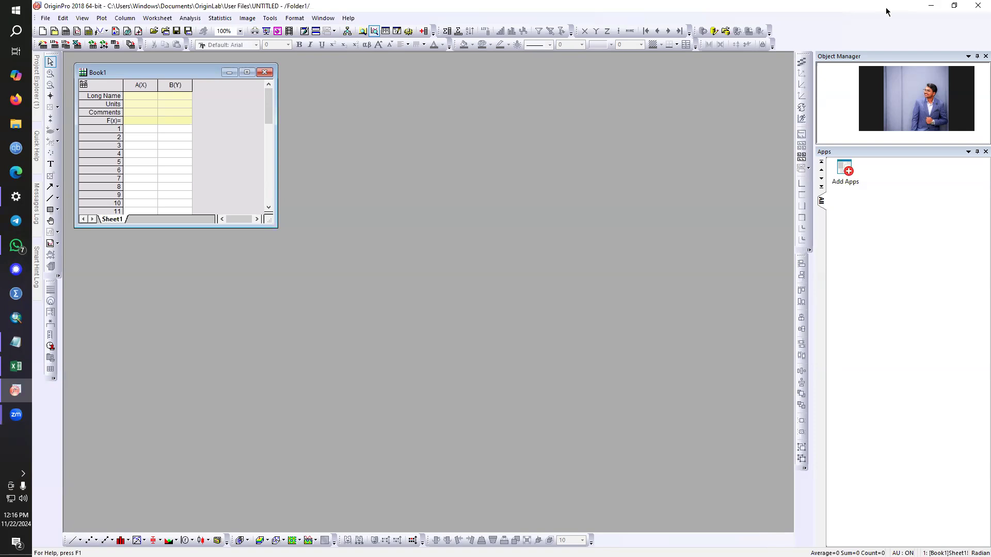
Review the adsorption data in the Excel workbook and the PSO and PFO equations in the Formulas note
click(16, 366)
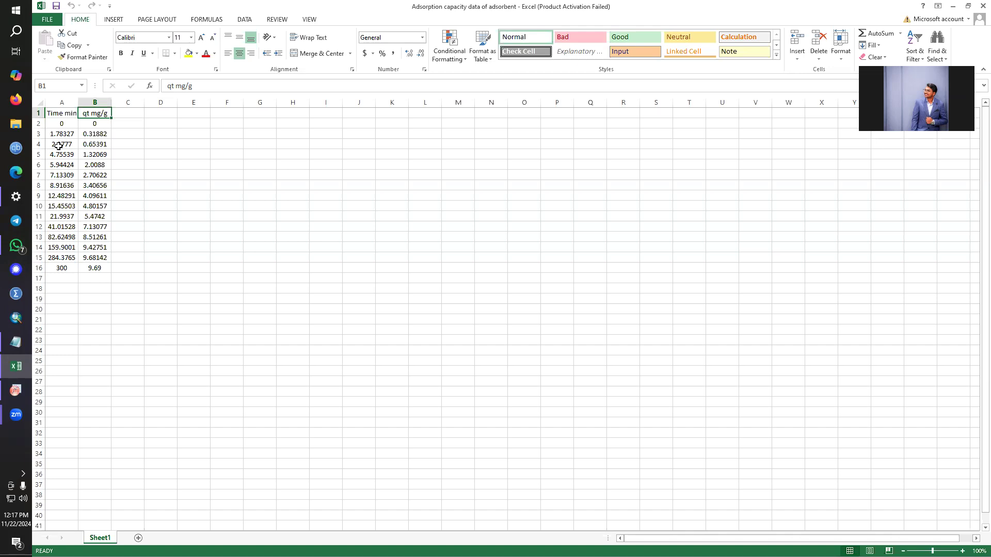
click(15, 342)
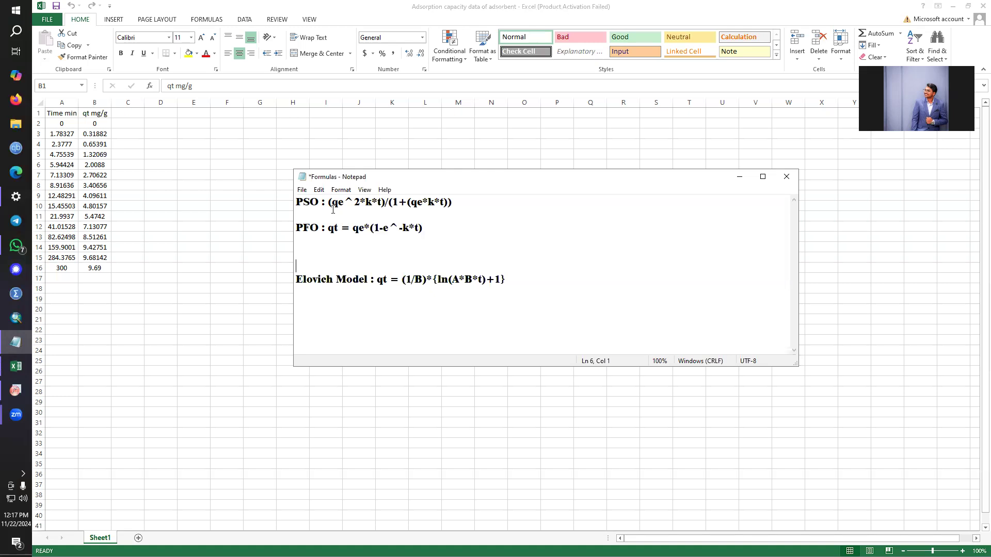
drag(424, 236, 291, 200)
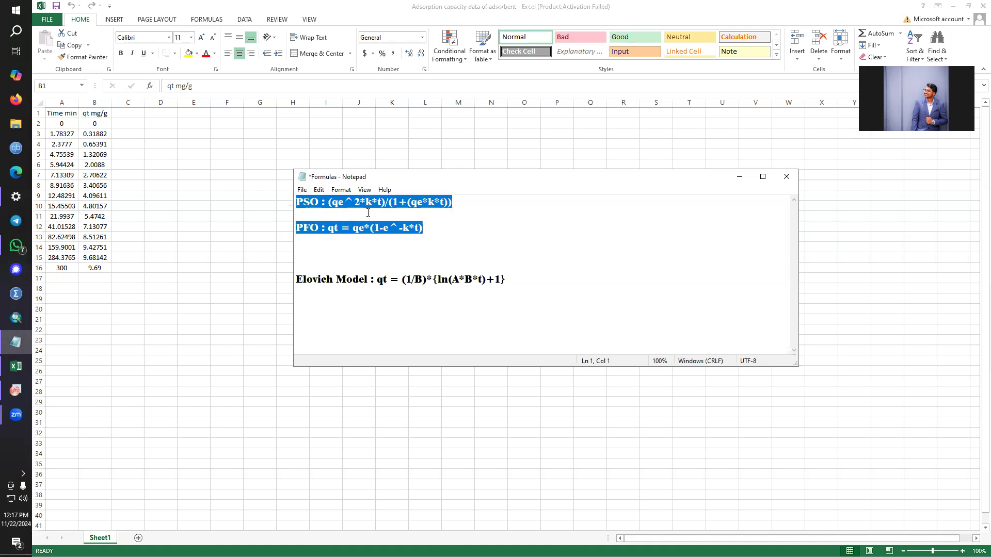
click(439, 226)
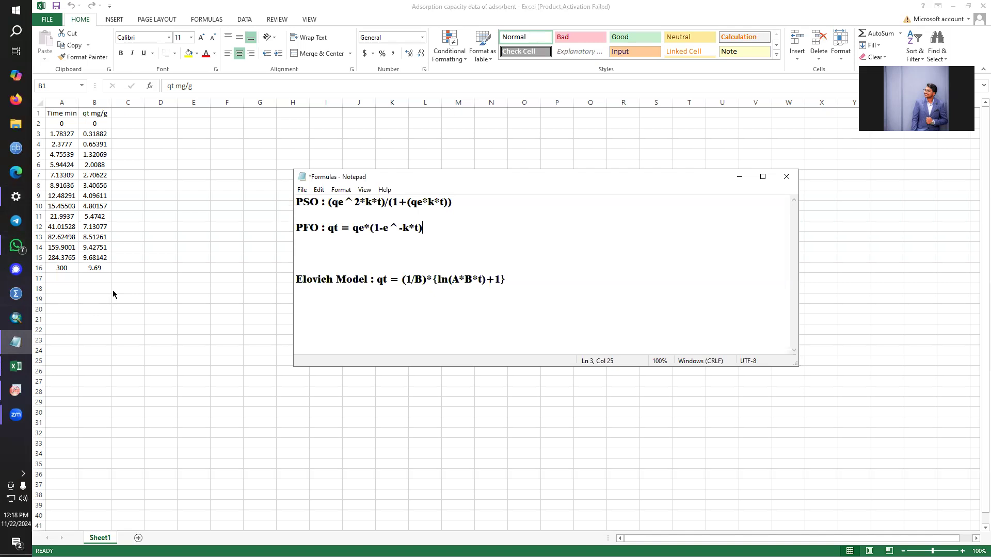
click(143, 362)
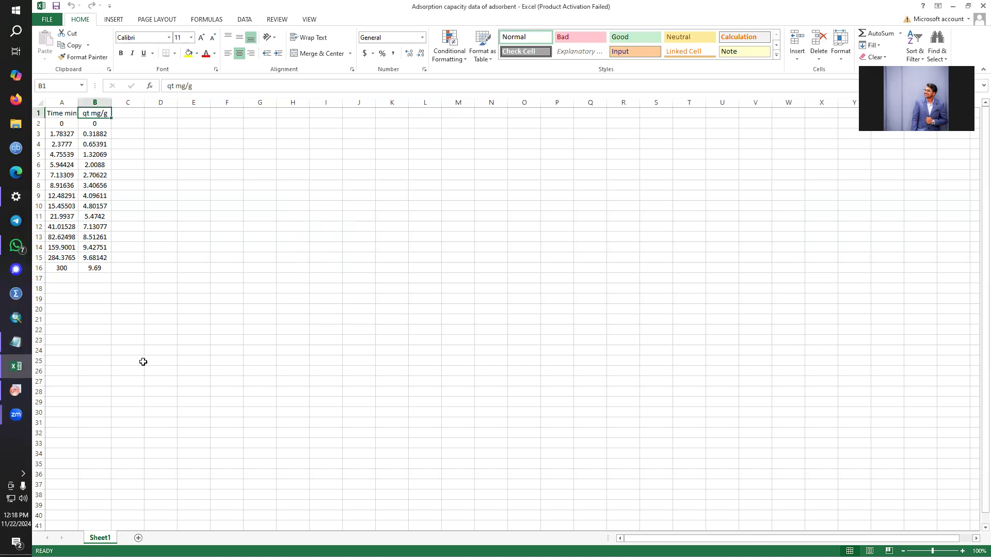
Switch to OriginPro and import the Adsorption capacity data workbook from the desktop into the empty worksheet
click(16, 391)
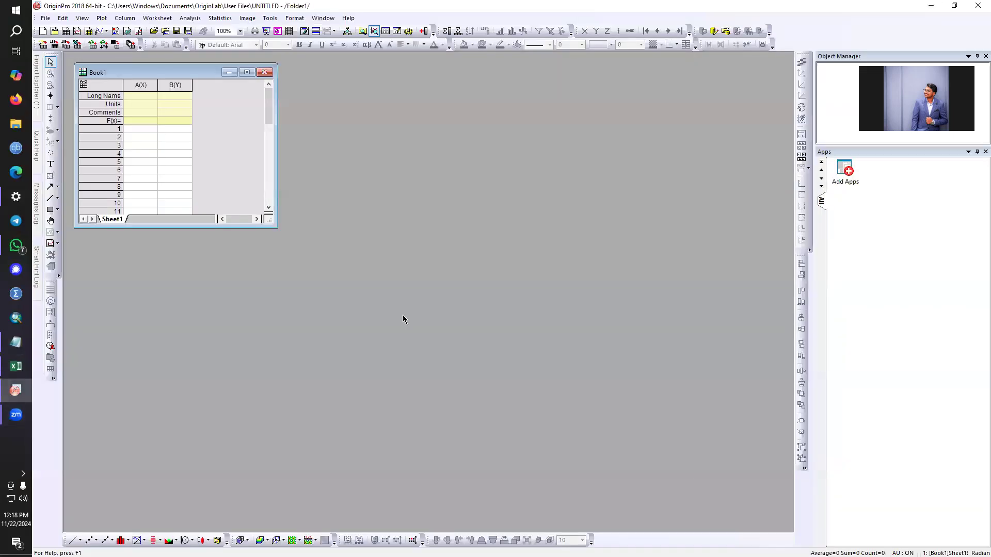
double_click(371, 7)
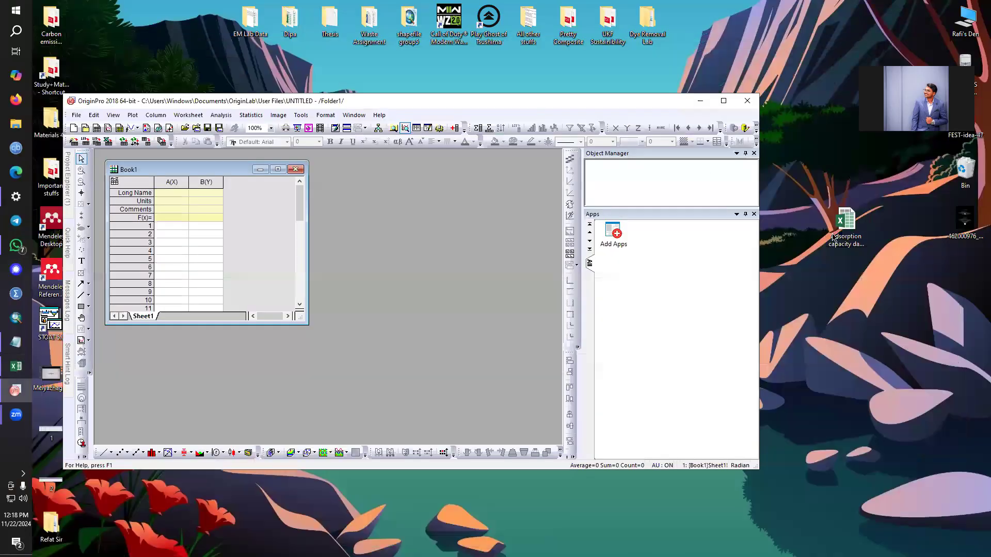
drag(172, 215, 172, 216)
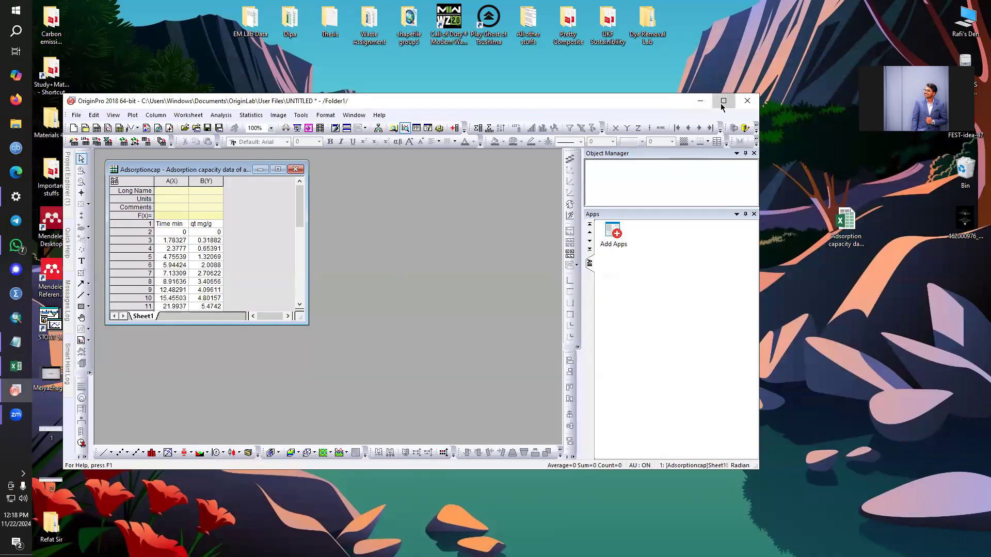
click(723, 100)
Clear the imported header texts "Time min" and "qt mg/g" from row 1 of columns A and B
click(148, 128)
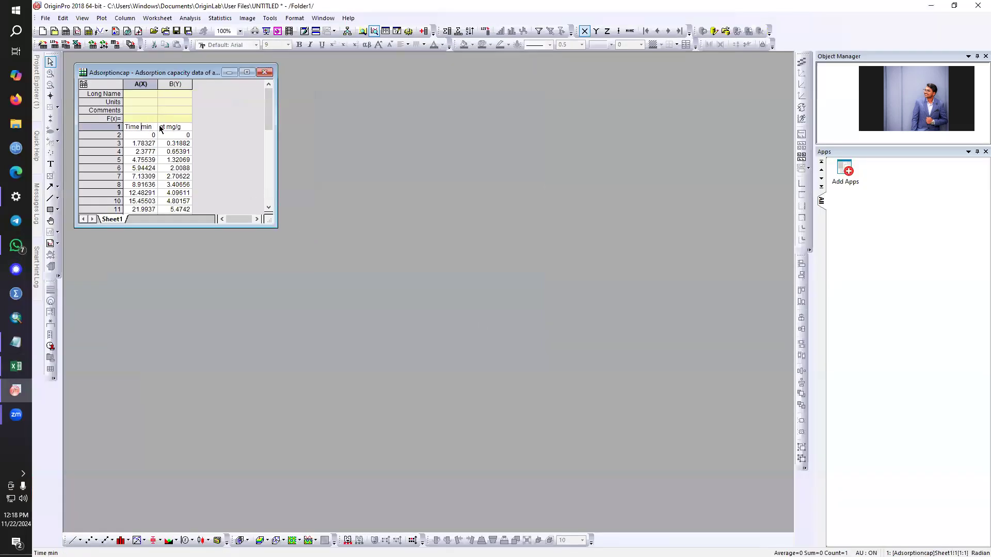
key(BackSpace)
key(BackSpace)
key(BackSpace)
key(BackSpace)
key(BackSpace)
key(BackSpace)
key(BackSpace)
key(BackSpace)
double_click(168, 127)
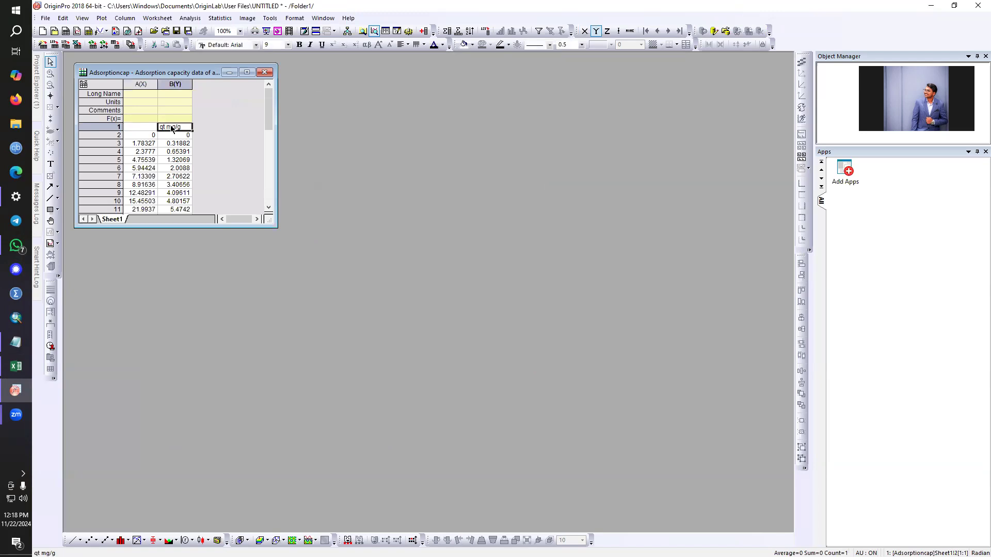
key(BackSpace)
key(BackSpace)
key(BackSpace)
key(BackSpace)
key(BackSpace)
key(BackSpace)
key(BackSpace)
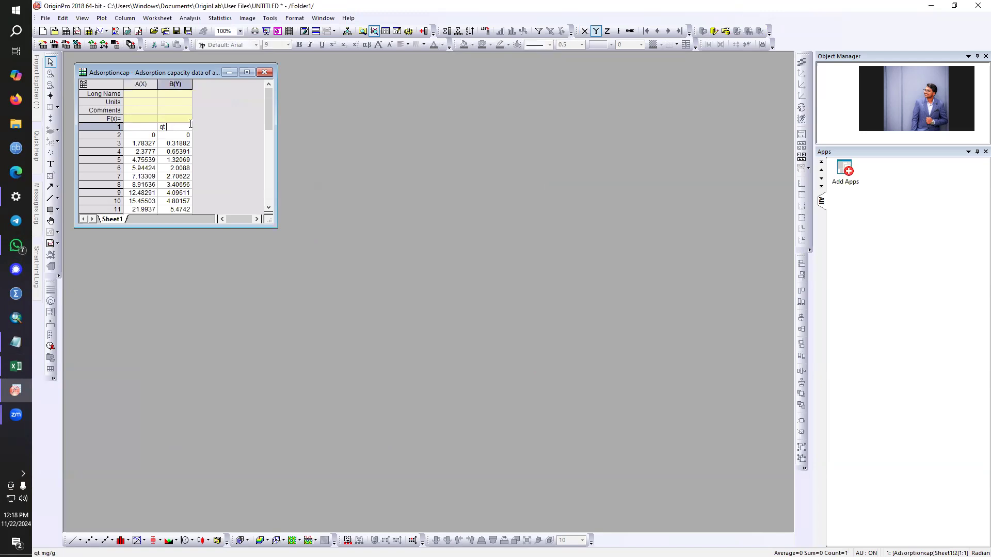
Enter the long names "Time(min)" for column A and "qt(mg/m)" for column B
click(139, 94)
text(T)
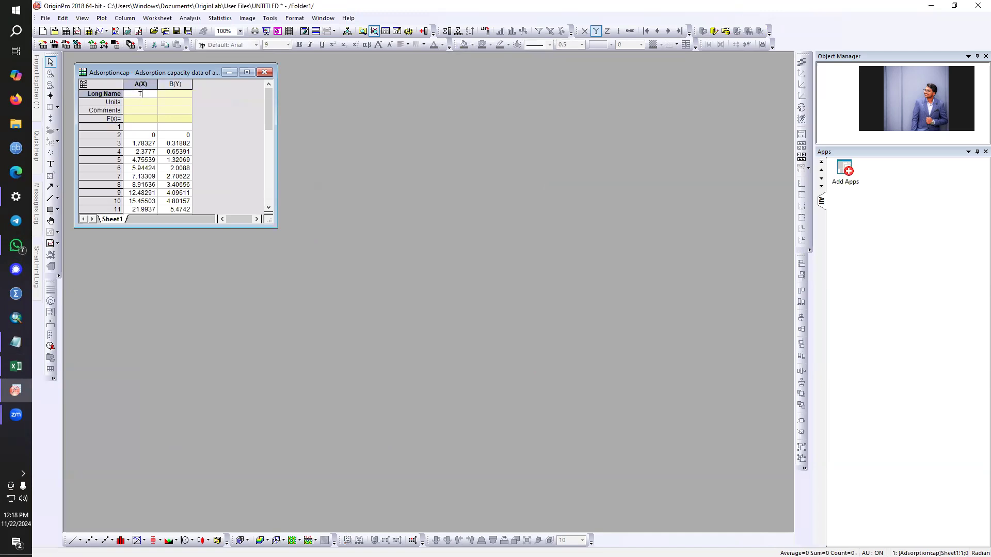
text(ime(min))
click(175, 93)
text(qt(mg)
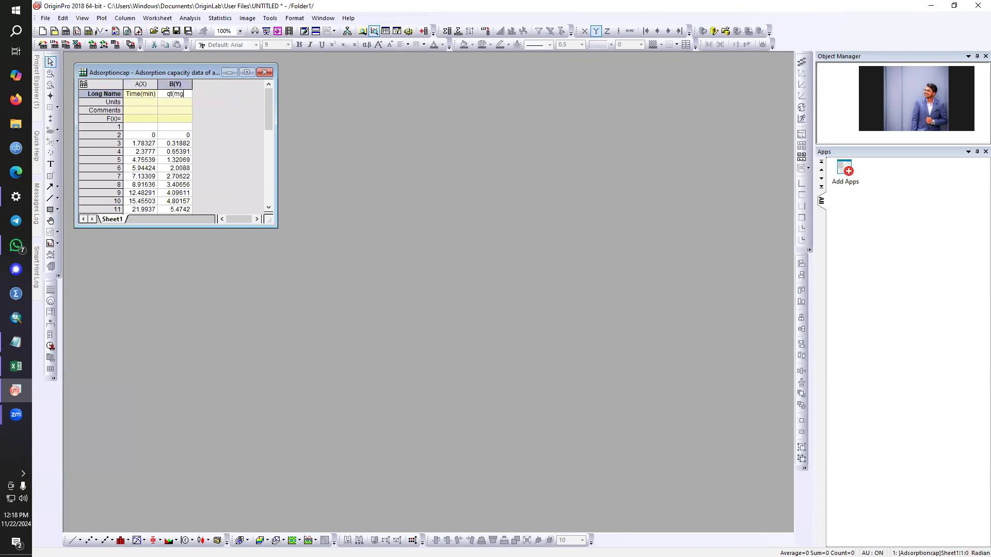
text(/m))
Plot columns A and B as a scatter graph and place its window beside the worksheet
drag(144, 85, 254, 150)
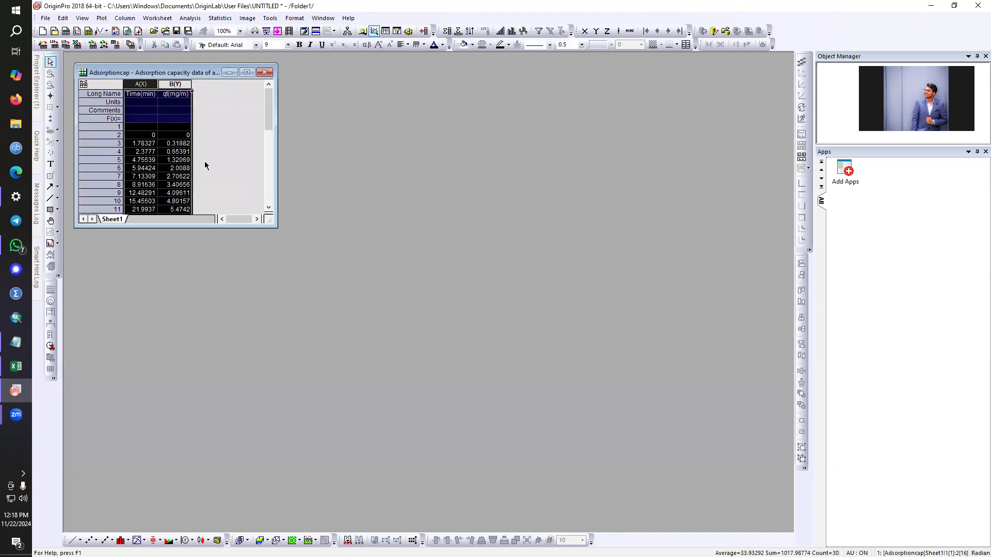
click(98, 19)
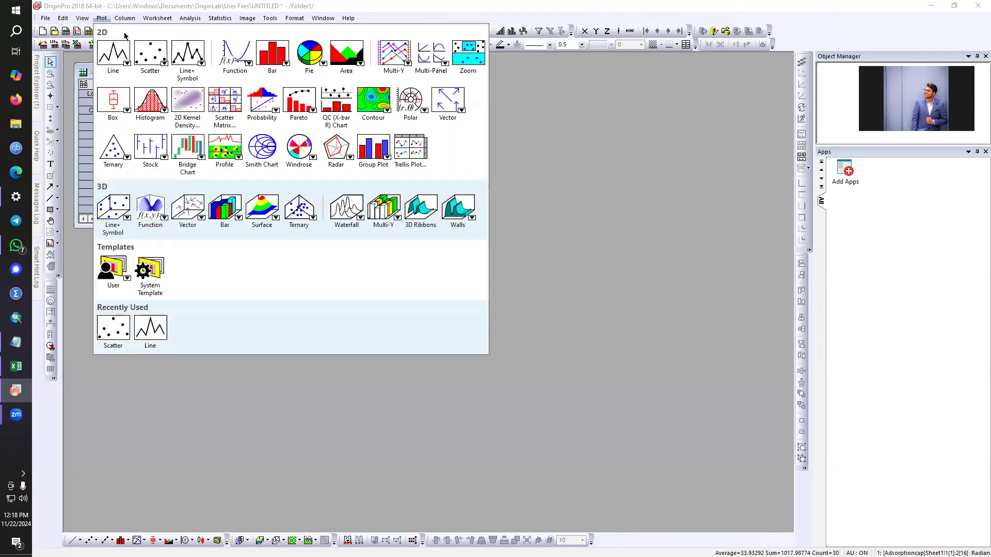
mouse_move(155, 57)
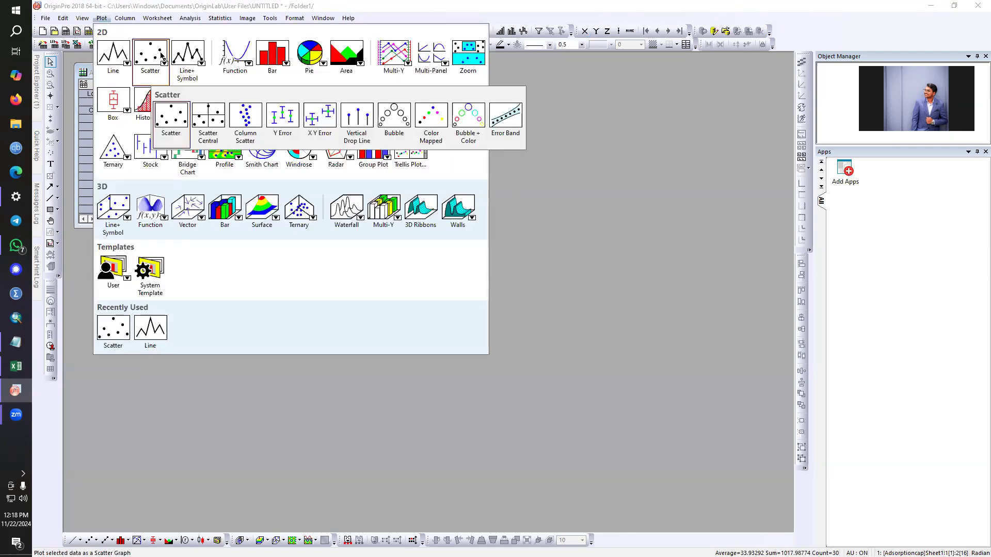
click(173, 117)
drag(347, 255, 456, 341)
drag(308, 89, 557, 148)
click(528, 217)
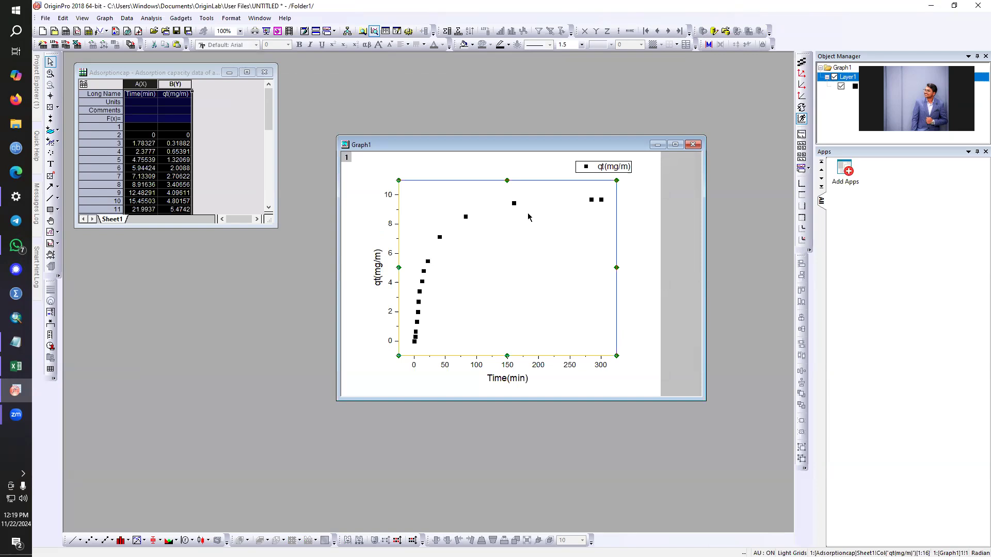
Open the Nonlinear Curve Fit dialog for the scatter graph
click(149, 18)
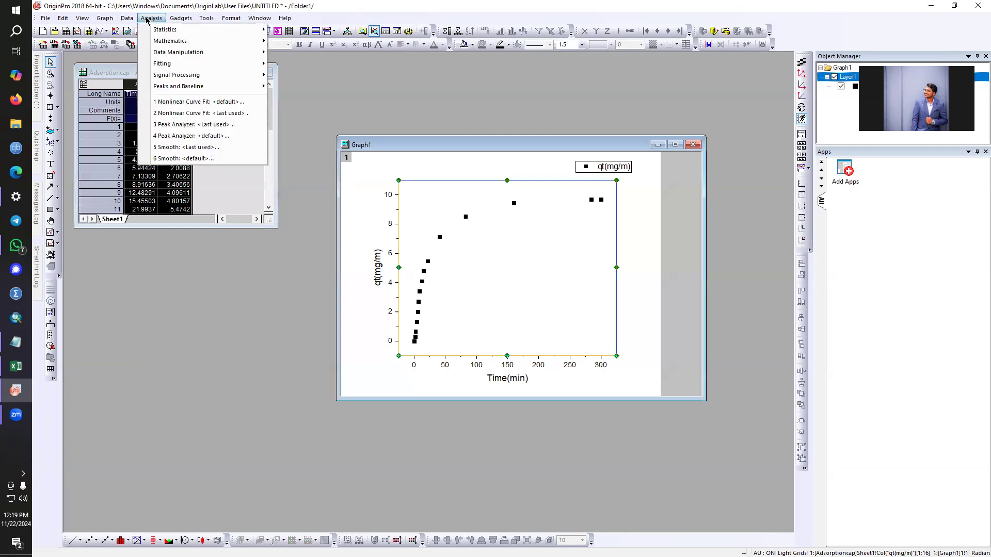
mouse_move(171, 63)
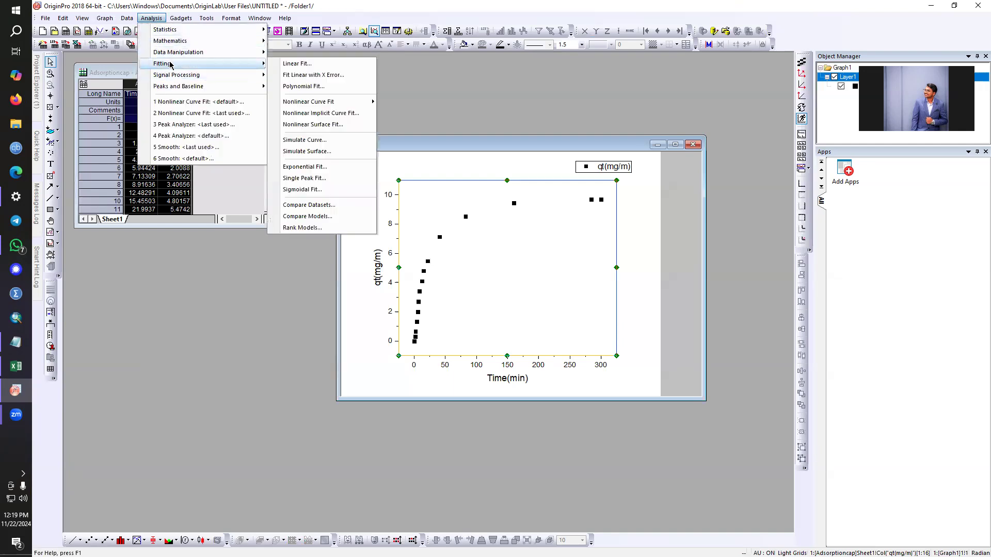
mouse_move(311, 103)
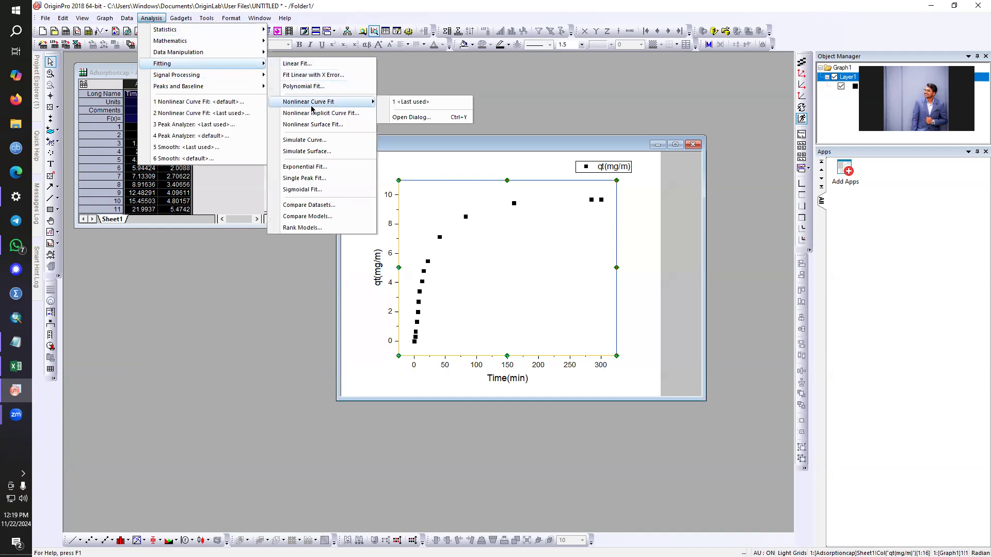
click(413, 117)
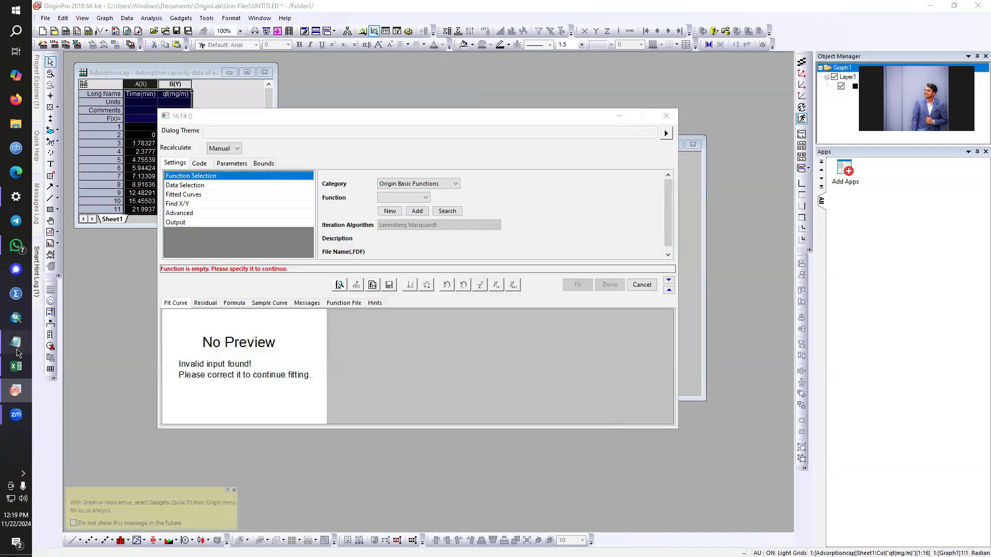
Check the PSO equation in the Formulas note and return to the curve fit dialog
click(16, 349)
drag(453, 203, 290, 199)
click(458, 215)
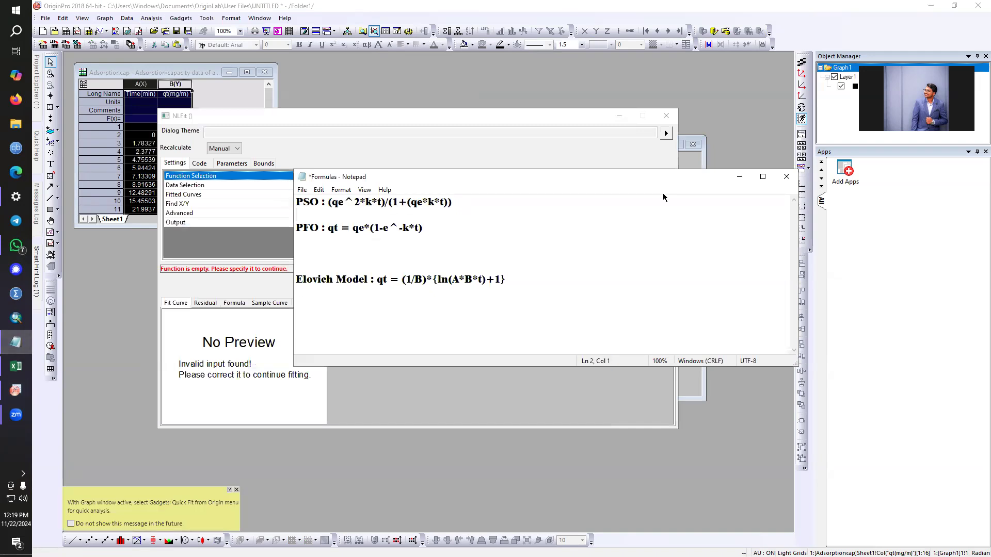
click(739, 176)
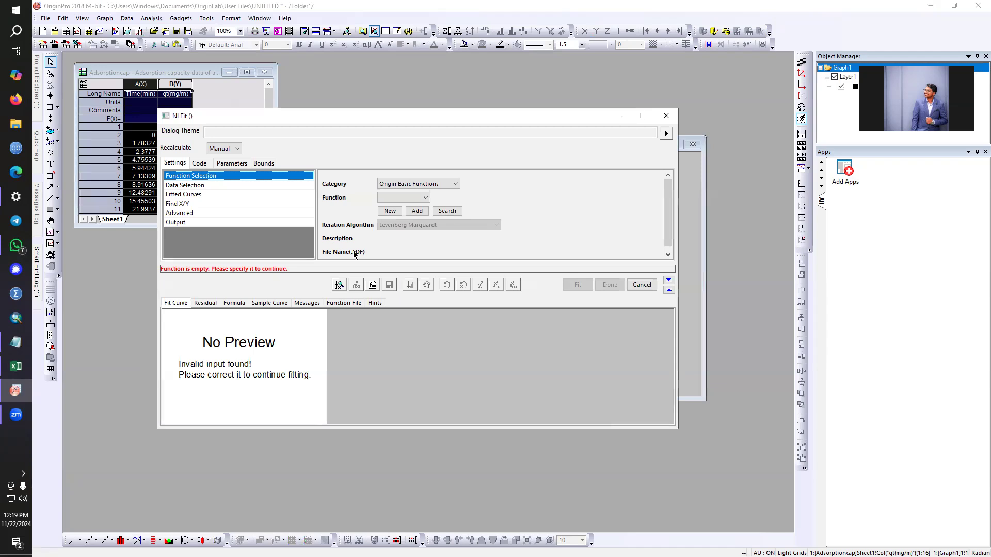
click(433, 185)
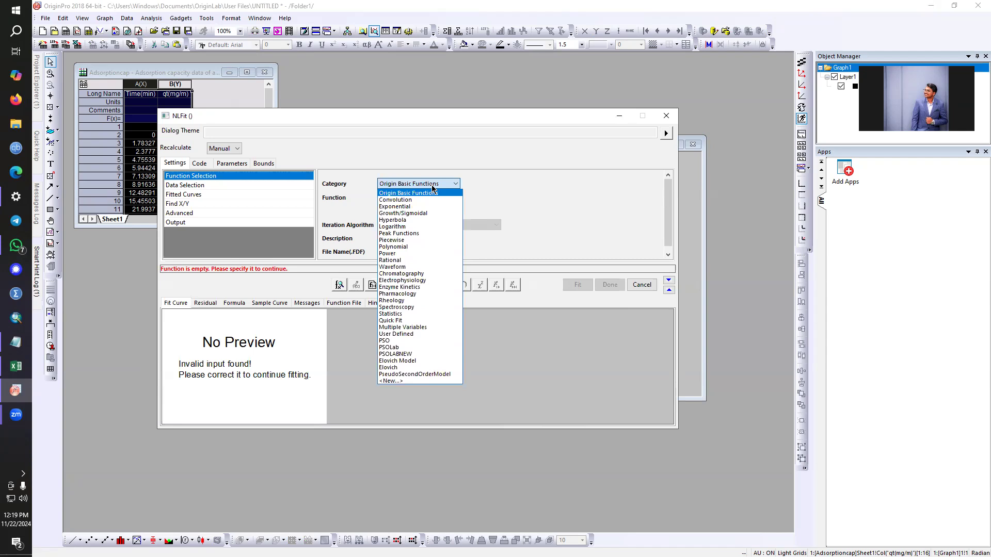
click(416, 381)
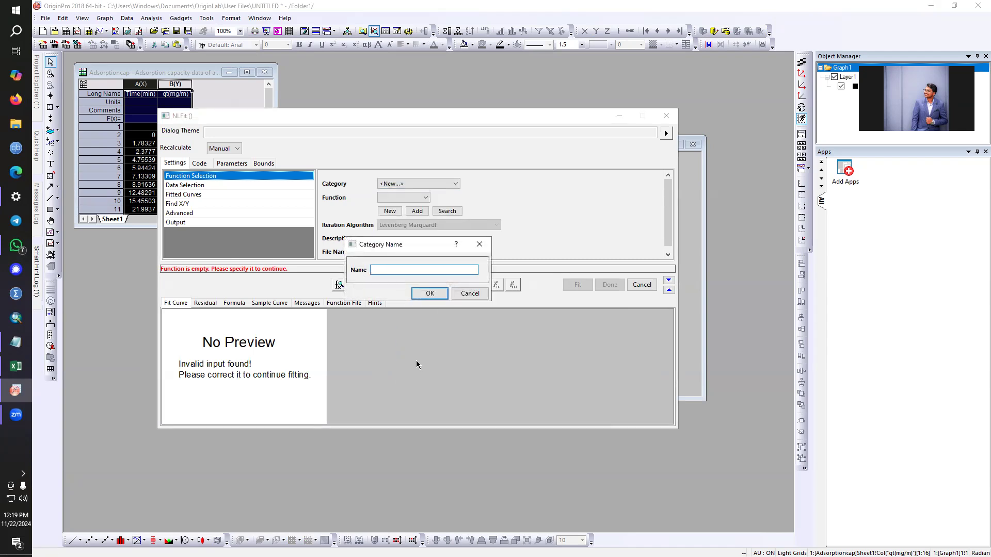
click(480, 244)
Create a new fitting function category named "PSOEM_Lab"
click(454, 184)
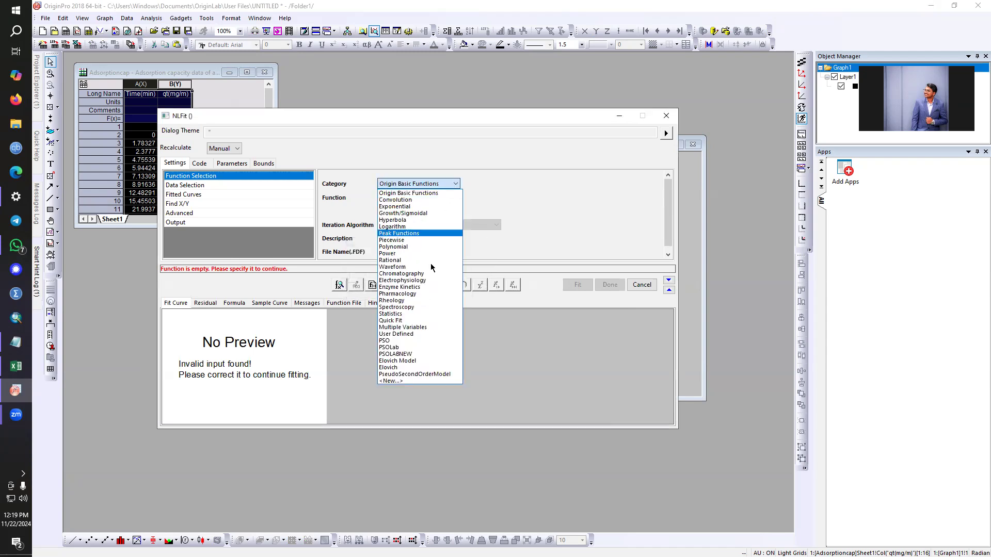
click(407, 382)
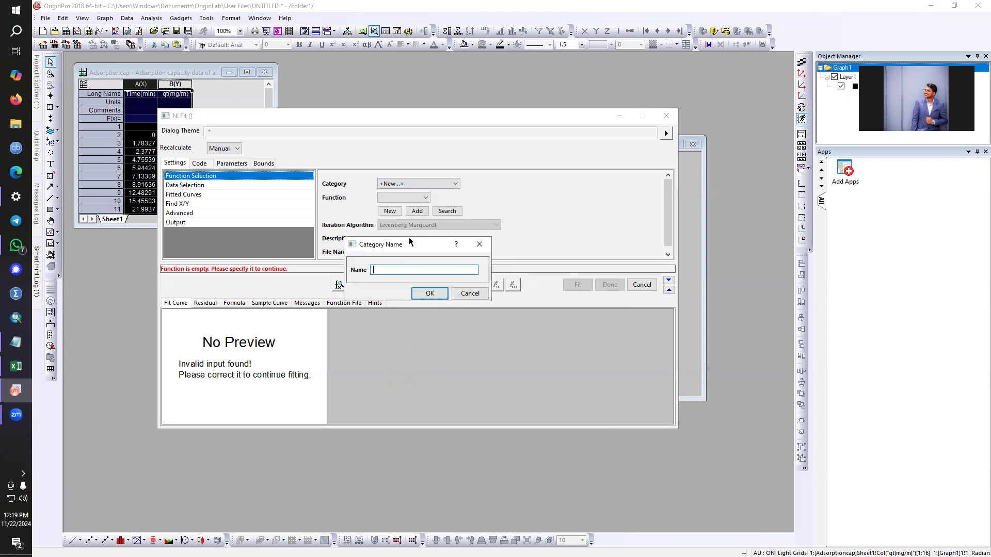
text(PSOEM_Lab)
click(421, 298)
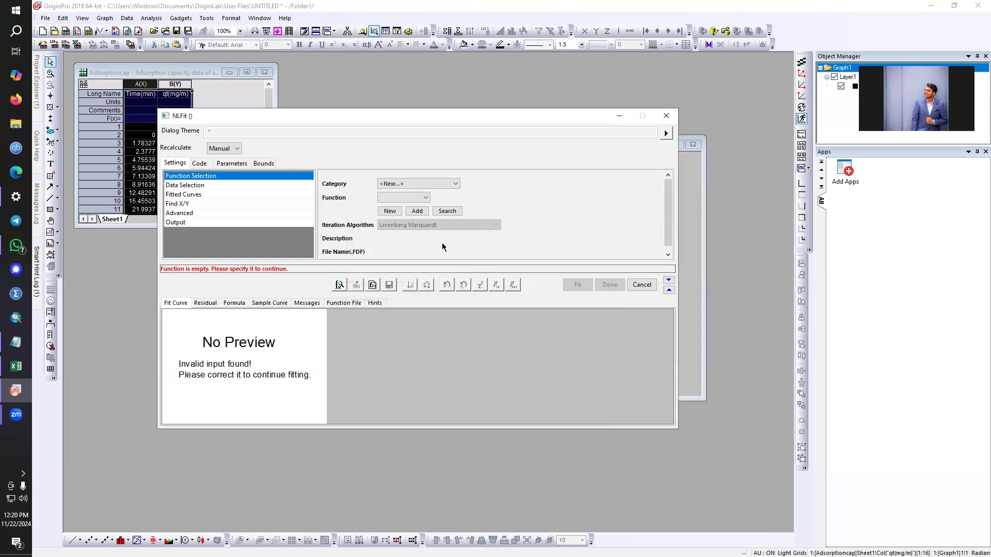
Start a new explicit expression function named "PSOEM_Lab" in the PSOEM_Lab category and proceed to its variables and parameters
click(428, 200)
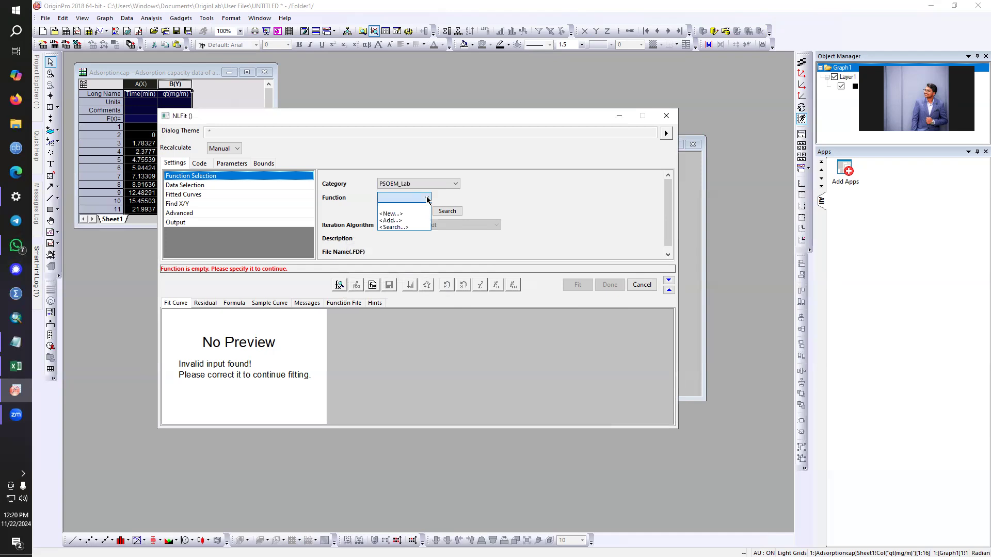
click(395, 213)
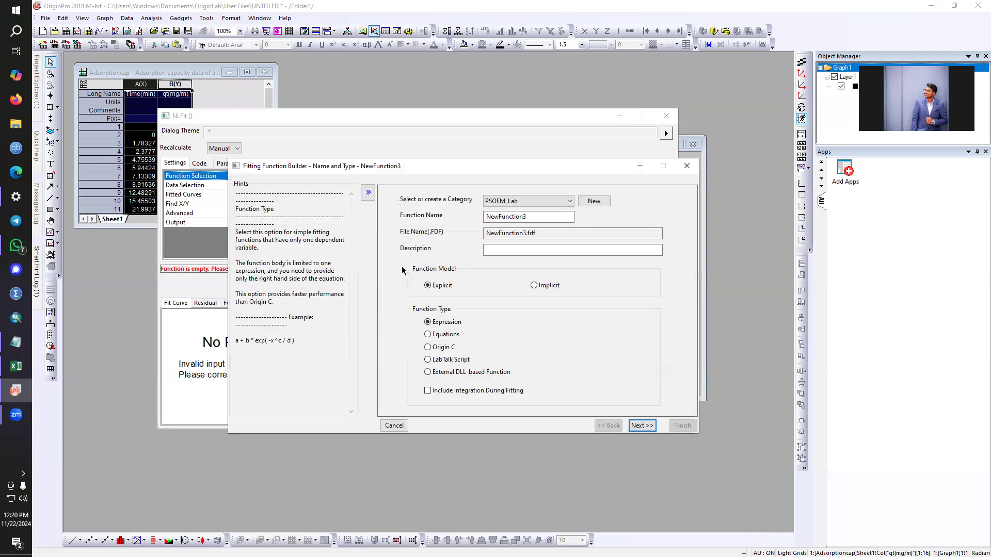
click(536, 212)
key(BackSpace)
key(BackSpace)
key(BackSpace)
key(BackSpace)
key(BackSpace)
key(BackSpace)
key(BackSpace)
key(BackSpace)
key(BackSpace)
key(BackSpace)
key(BackSpace)
key(BackSpace)
text(PSOEM_Lab)
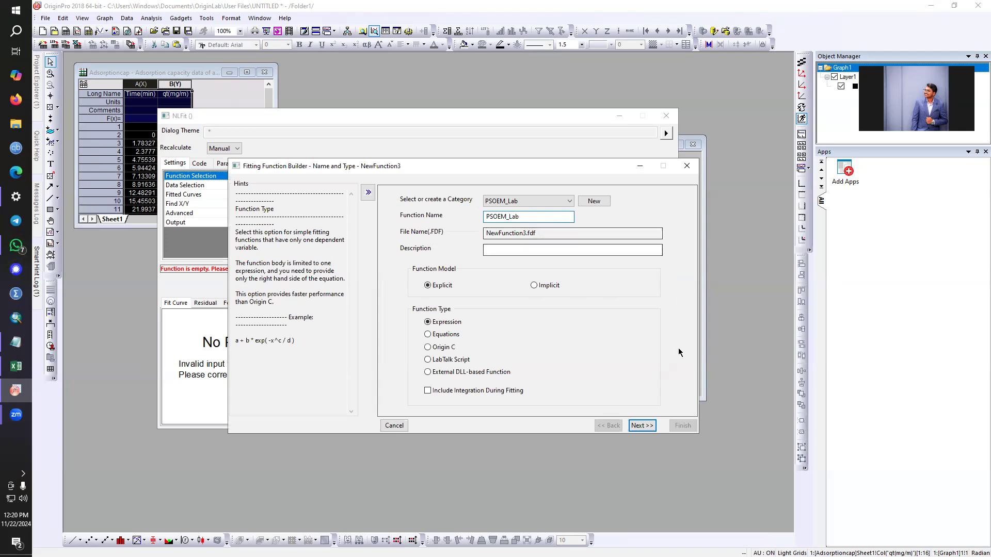
click(642, 425)
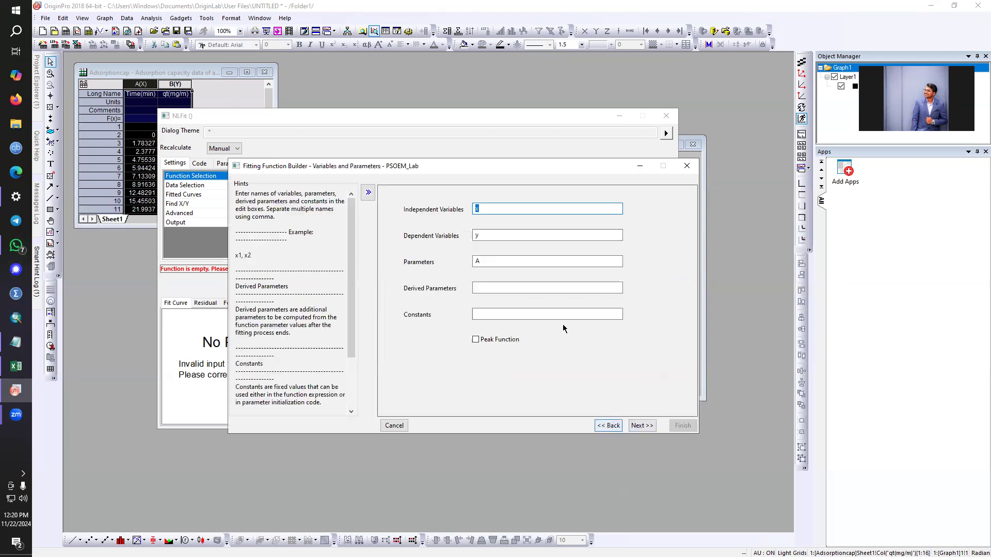
Check the Time and qt columns of the adsorption data in Excel and return to the function's variables and parameters in OriginPro
click(496, 235)
click(495, 261)
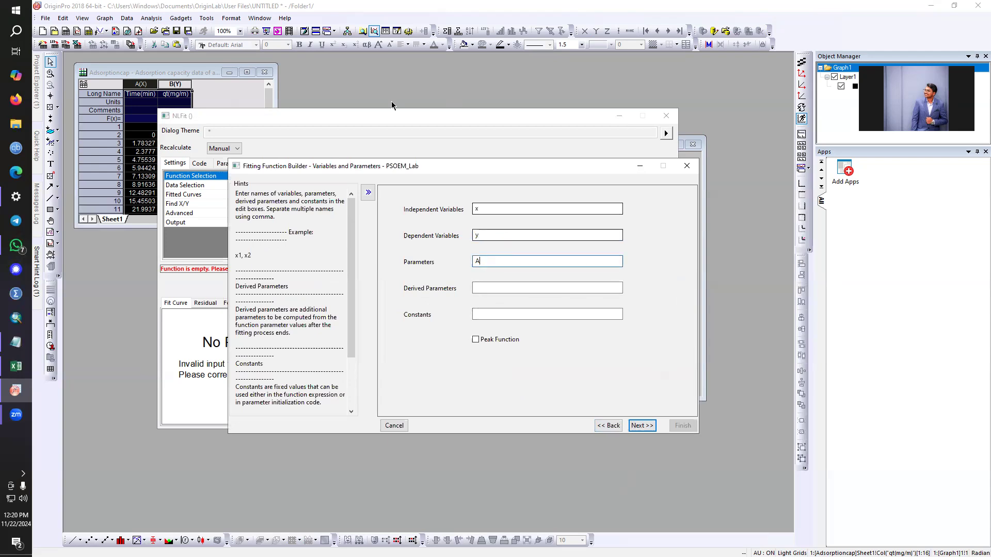
click(488, 208)
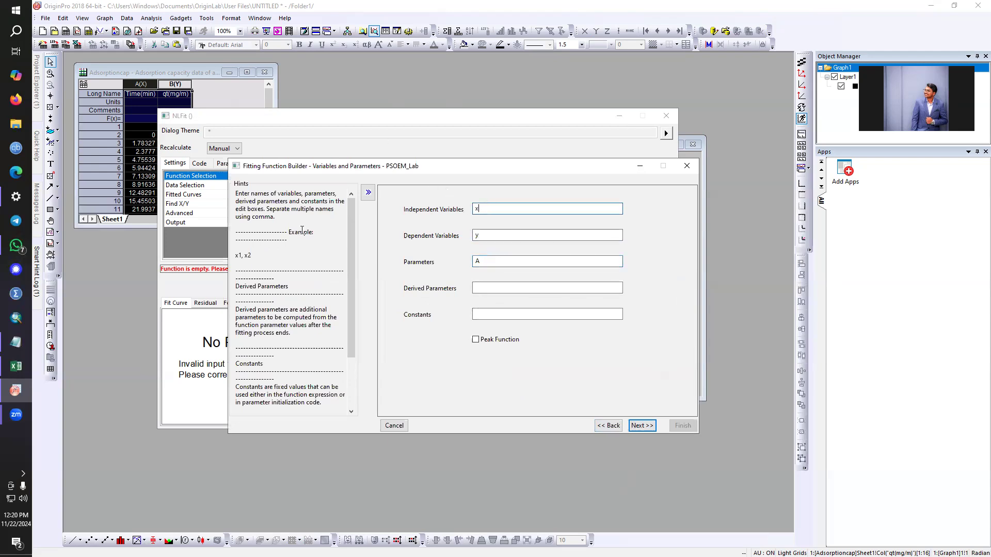
click(16, 366)
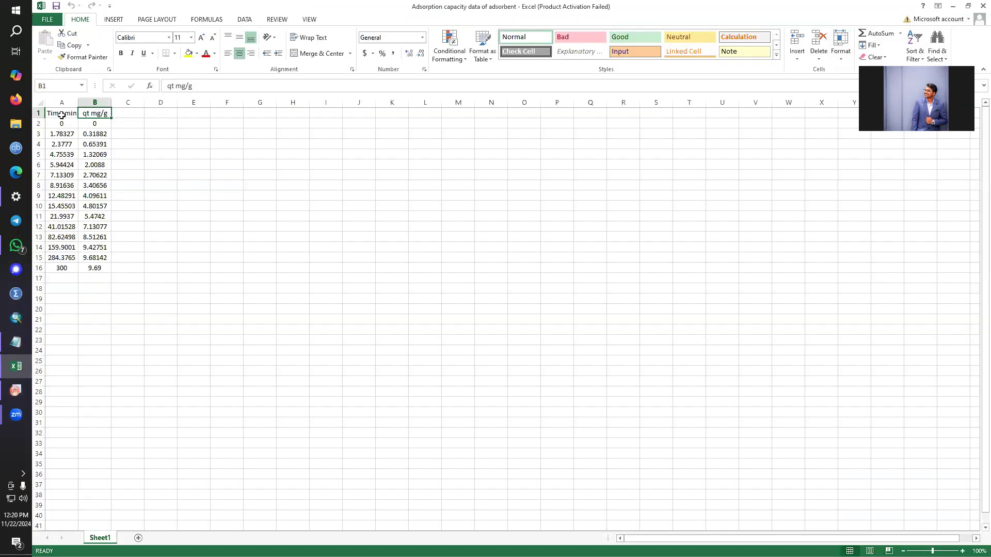
click(61, 102)
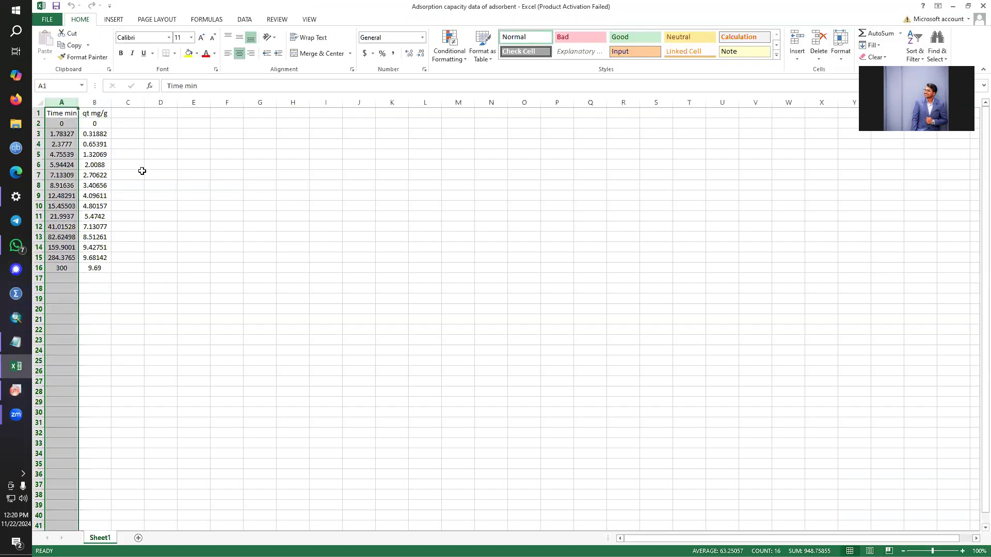
click(95, 103)
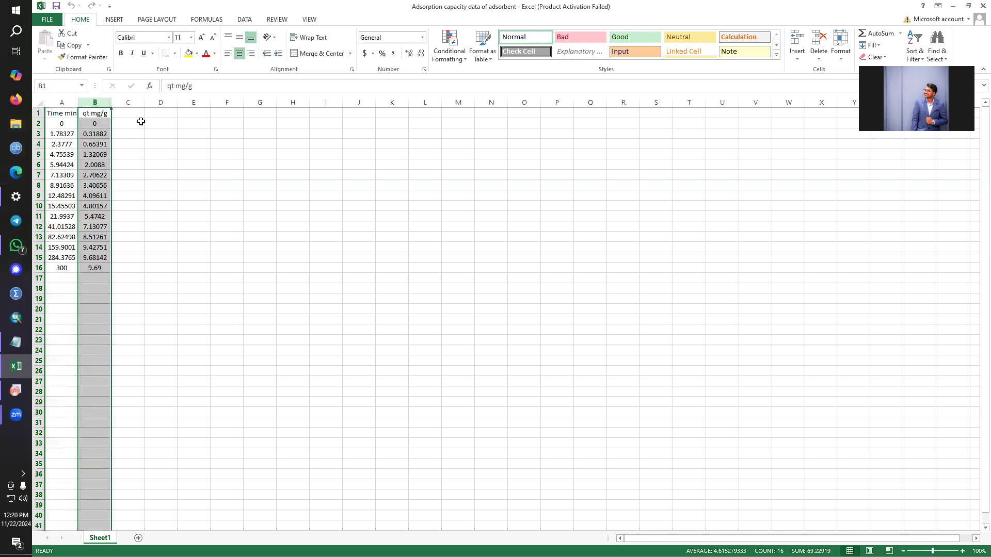
click(60, 112)
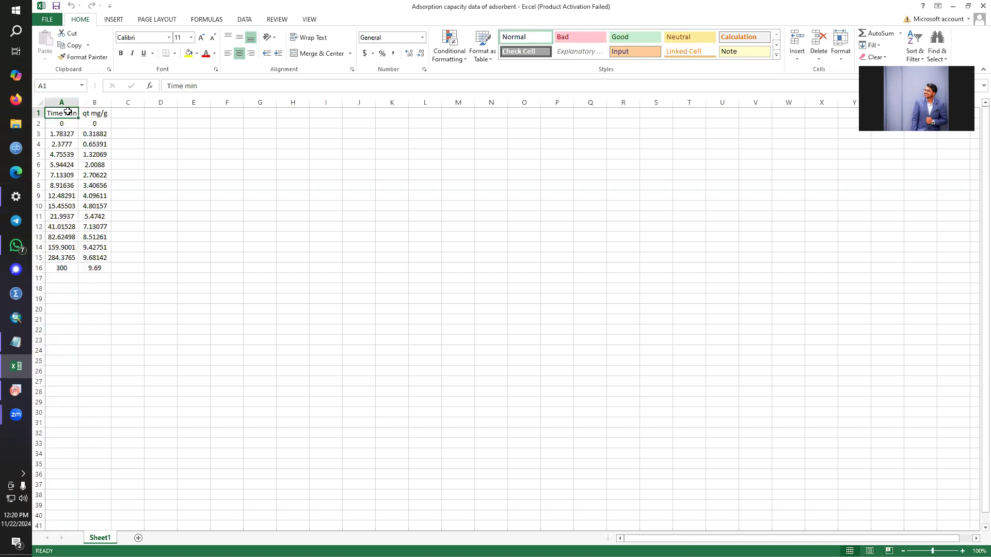
click(96, 102)
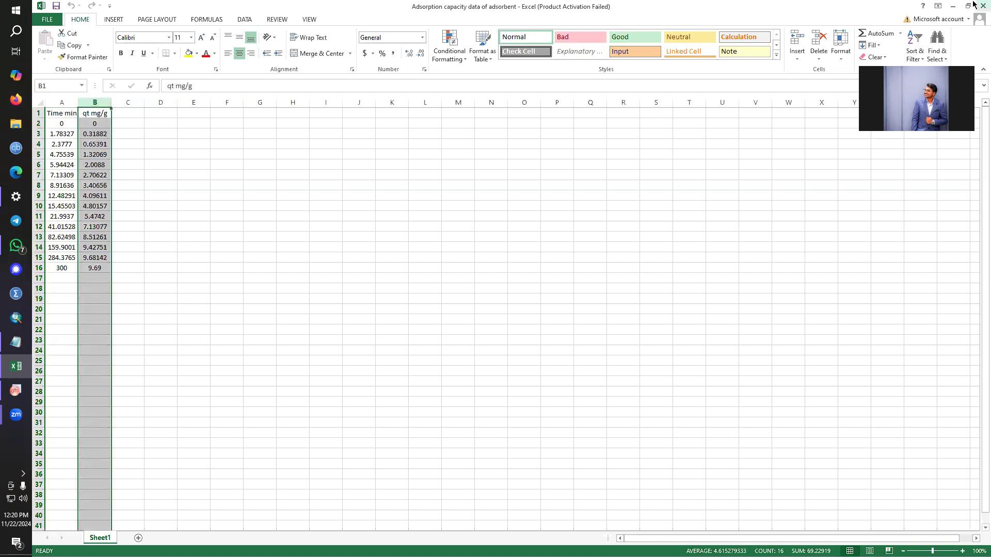
click(953, 6)
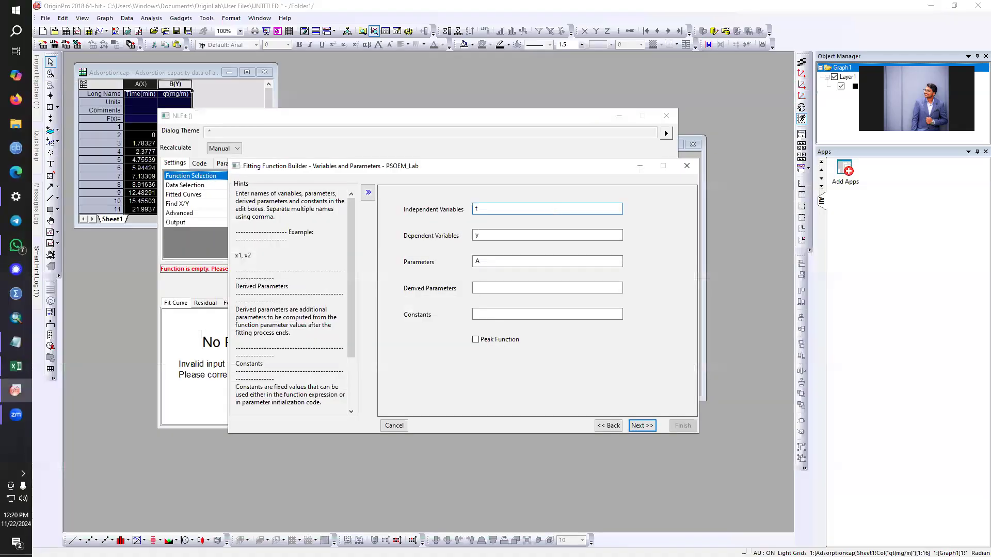
Name the independent variable t and the dependent variable qt, and clear the default parameter name
click(527, 236)
key(BackSpace)
click(521, 264)
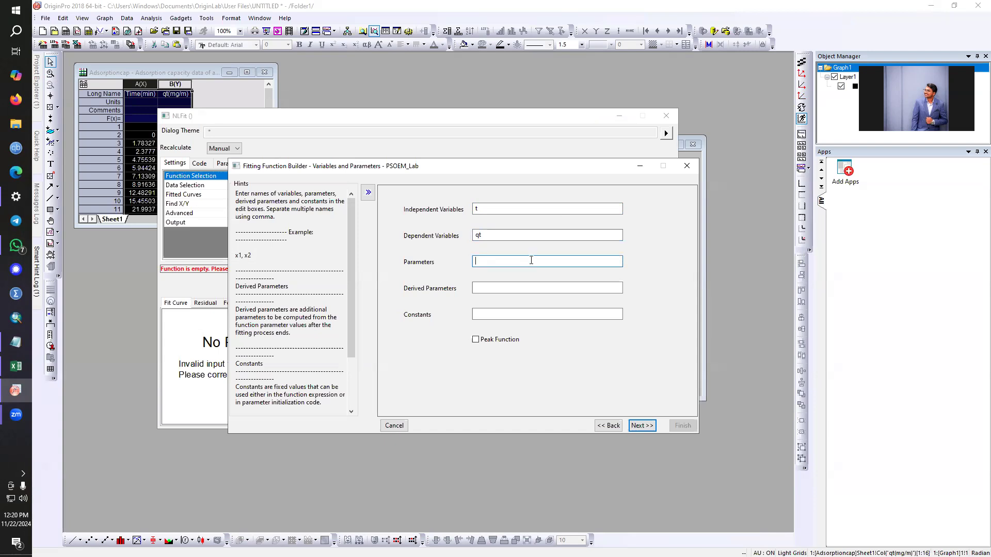
Open the Formulas note in Notepad and append "=qt" to the PSO equation
click(15, 343)
drag(452, 202, 325, 202)
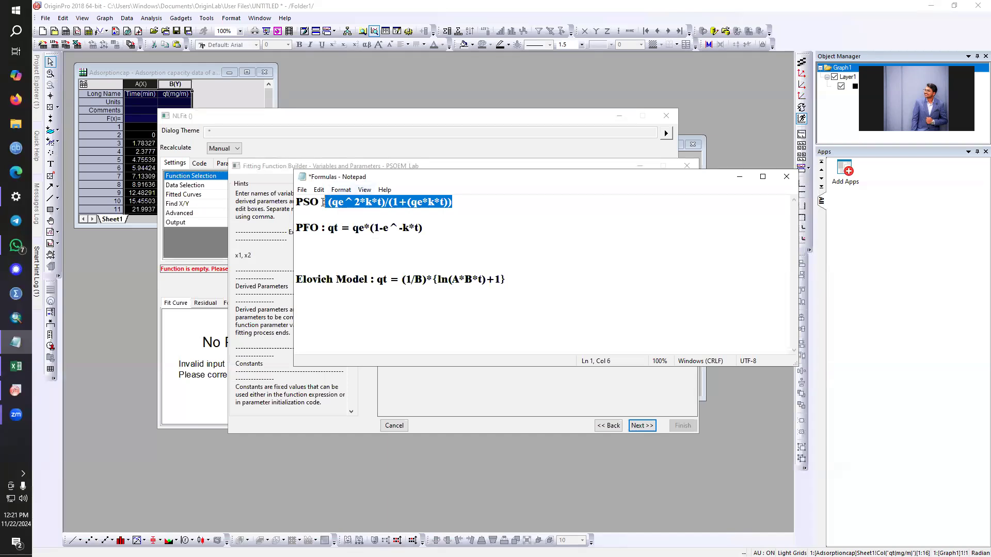
click(490, 202)
text(=qt)
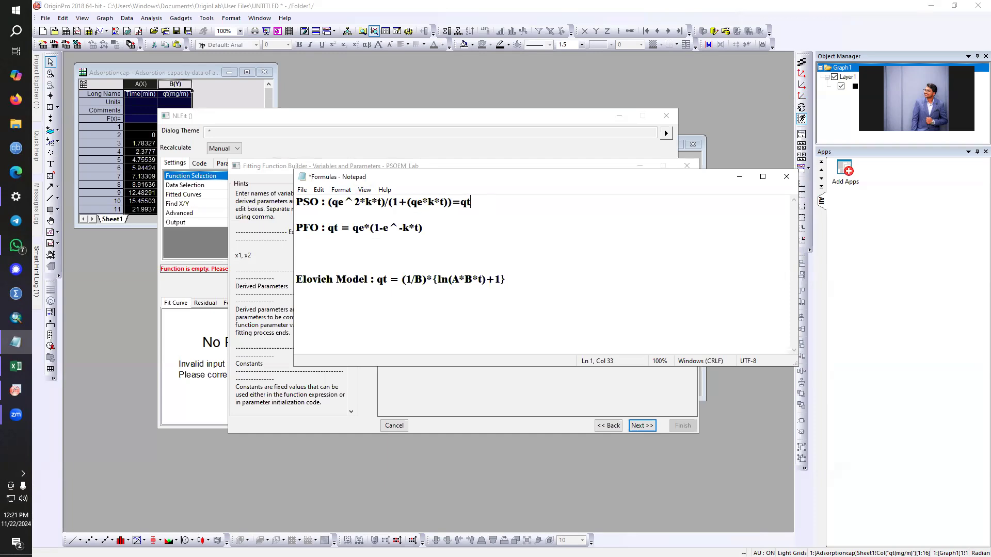
Match the qt and t terms of the PSO equation with the data columns in Excel and return to the Formulas note
double_click(465, 201)
click(525, 225)
drag(377, 202, 382, 198)
drag(438, 201, 445, 202)
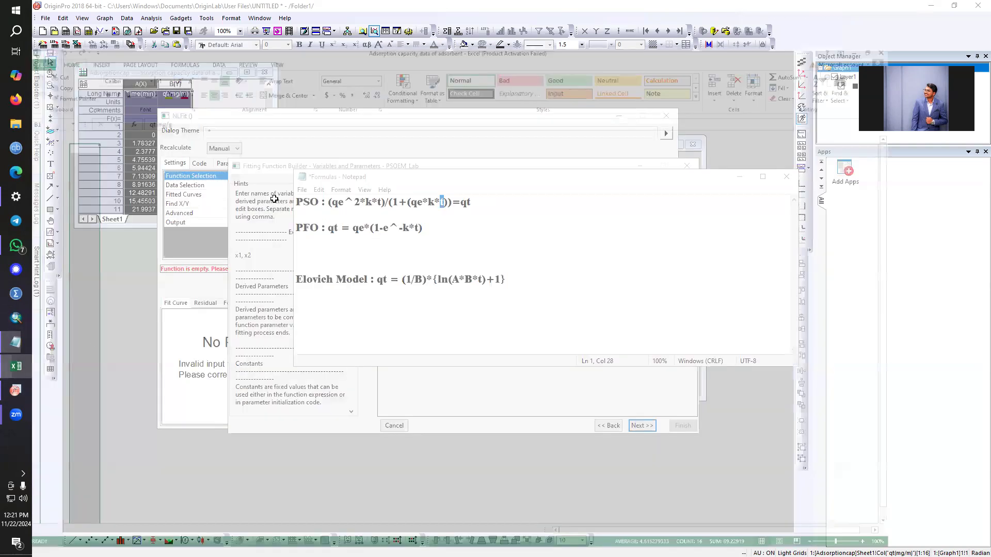
click(16, 367)
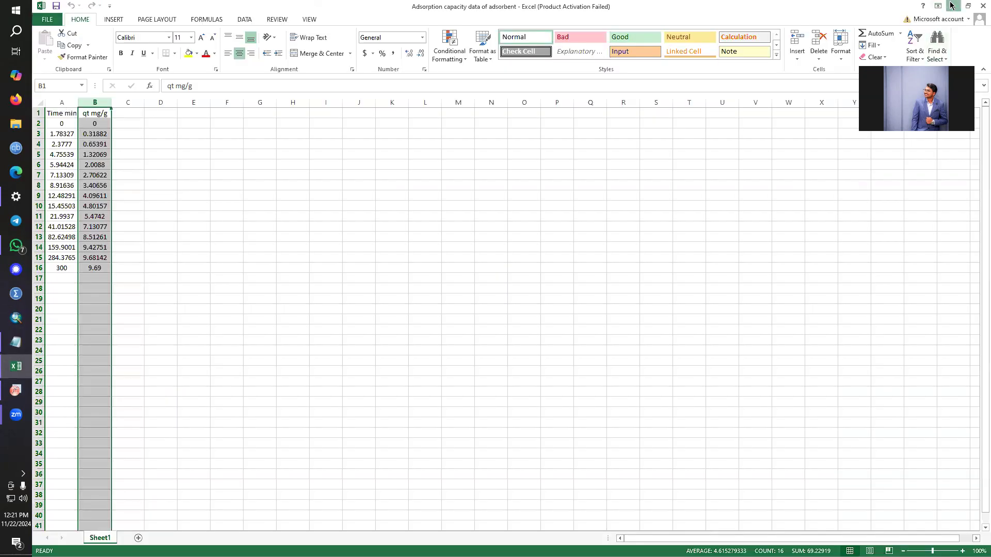
click(952, 6)
click(401, 263)
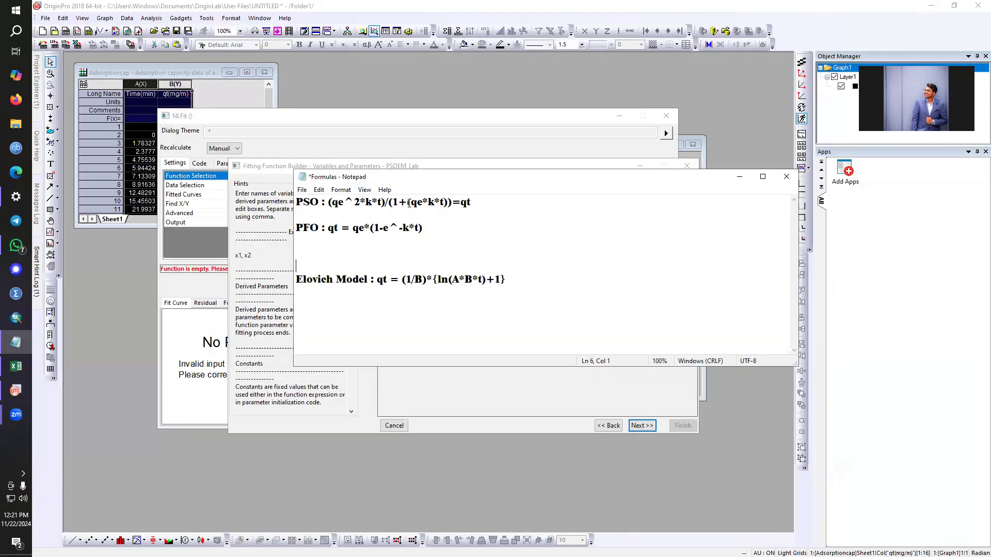
Annotate the PSO equation with "(k- rate constant)" at the end of its line
double_click(432, 202)
key(shift+Right)
click(507, 205)
text((k- rate constant))
click(475, 219)
Add "(qe maxm adsorption cap.)" to the end of the PSO line and put the Formulas note away
drag(435, 204, 411, 203)
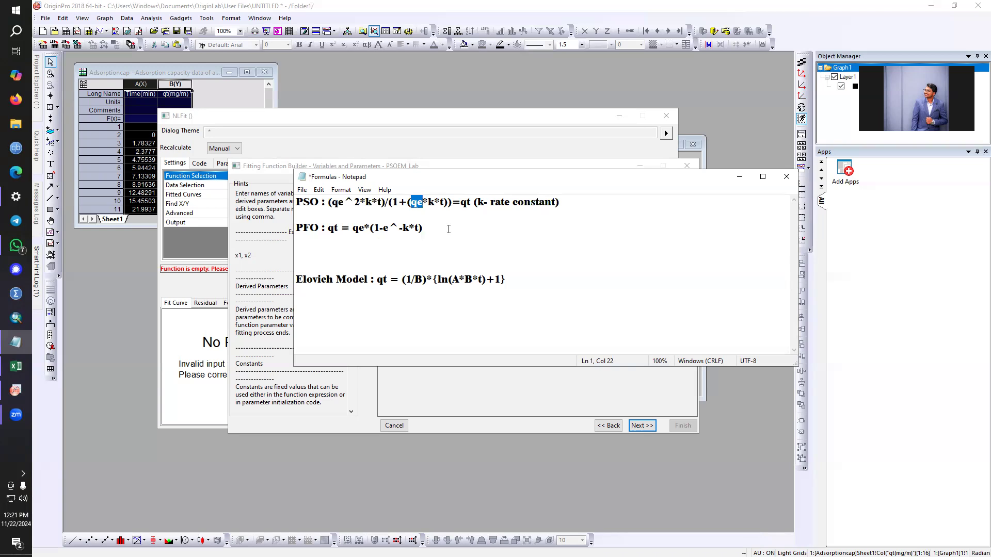
click(566, 200)
text((qe)
text(maxm adsorptio)
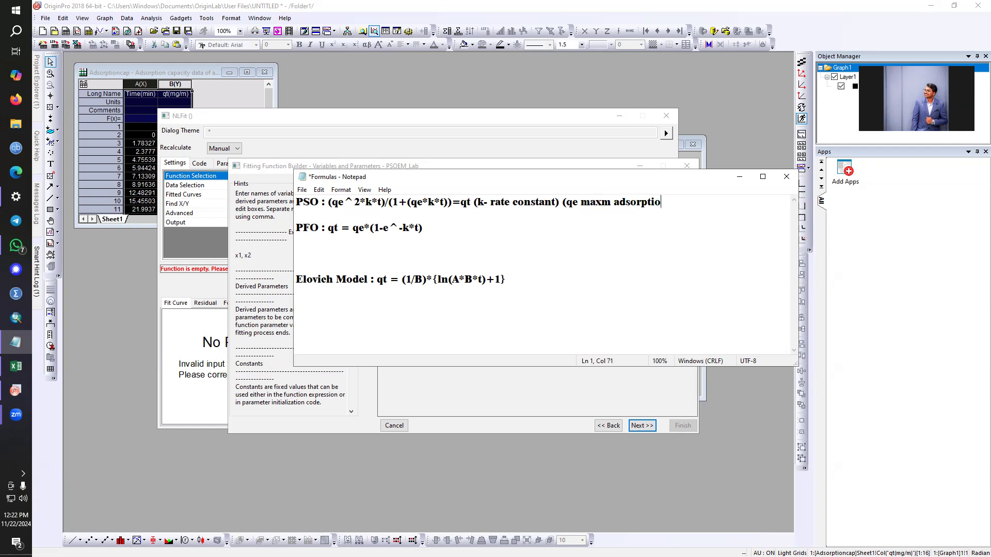
text(n cap.))
click(740, 177)
Set the function parameters to "qe,k" and proceed to the expression definition
click(505, 270)
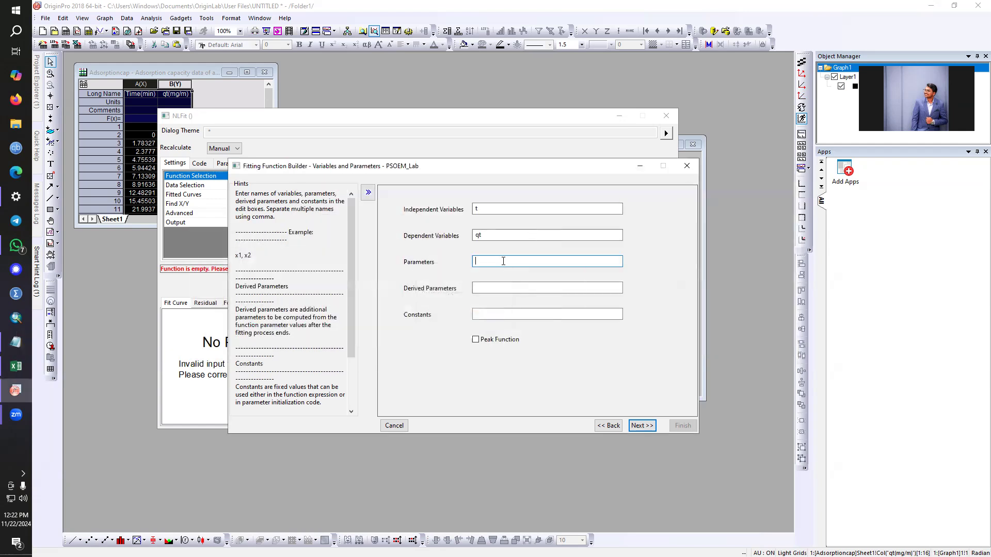
text(qe,k)
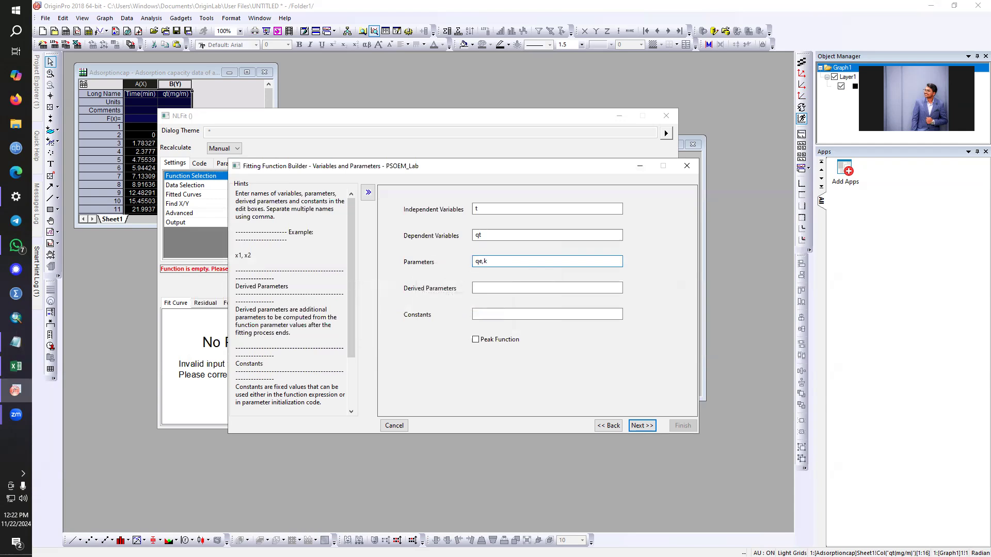
click(642, 425)
Copy the PSO expression (qe^2*k*t)/(1+(qe*k*t)) from the Formulas note into the function body
click(472, 325)
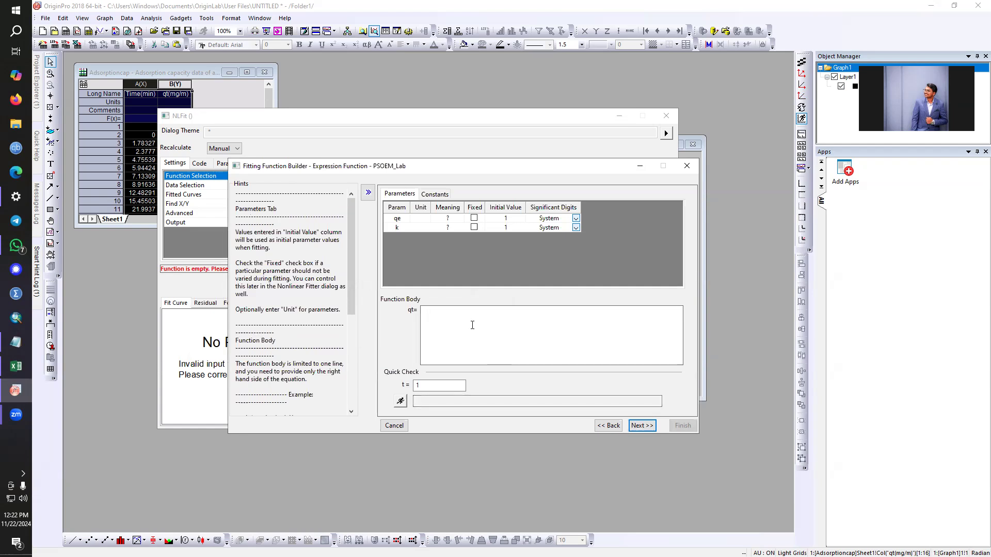
click(16, 342)
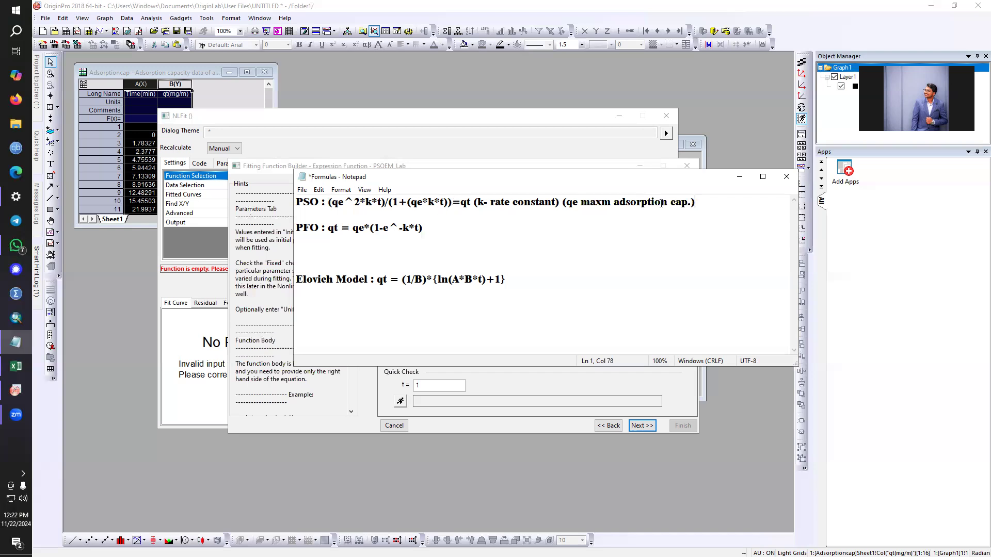
click(739, 178)
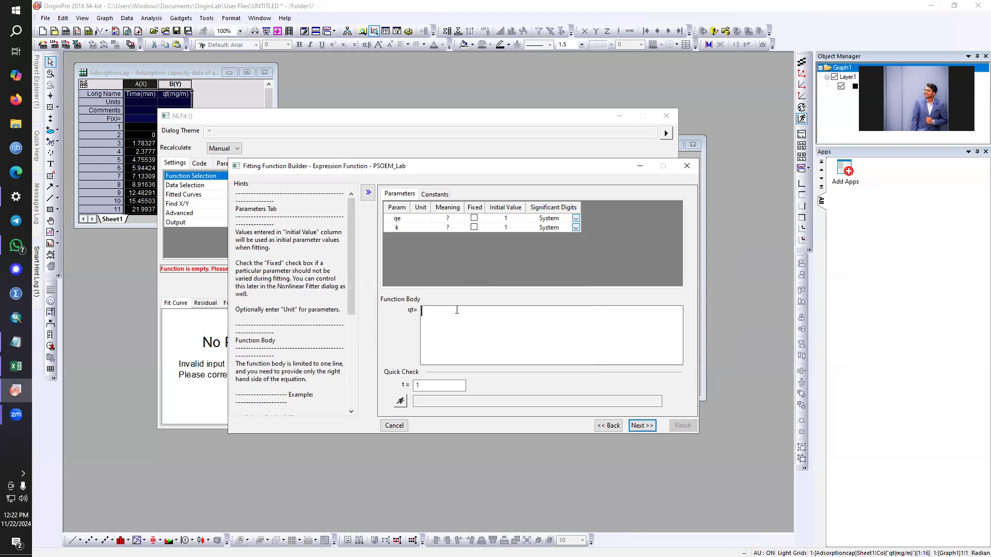
click(16, 342)
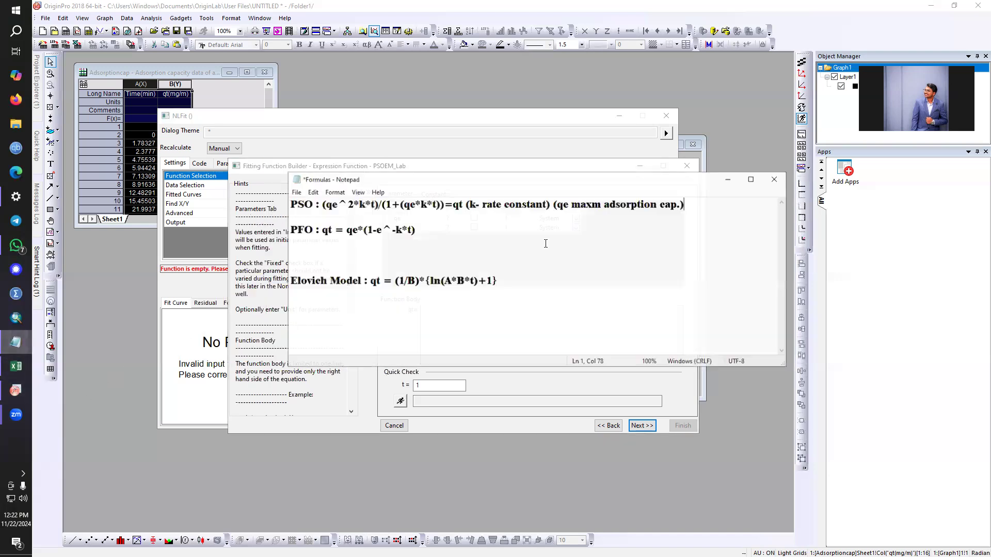
drag(328, 202, 451, 205)
right_click(423, 205)
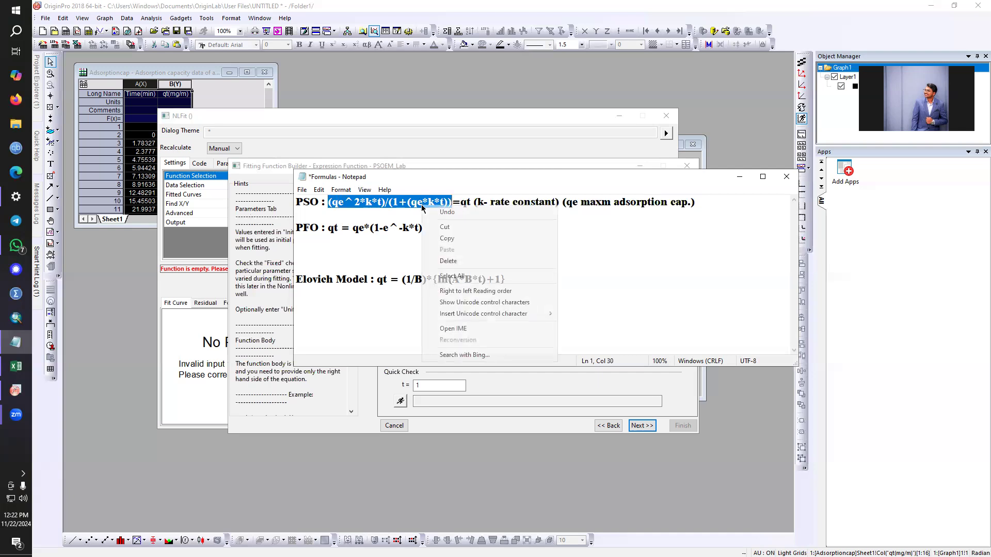
click(438, 239)
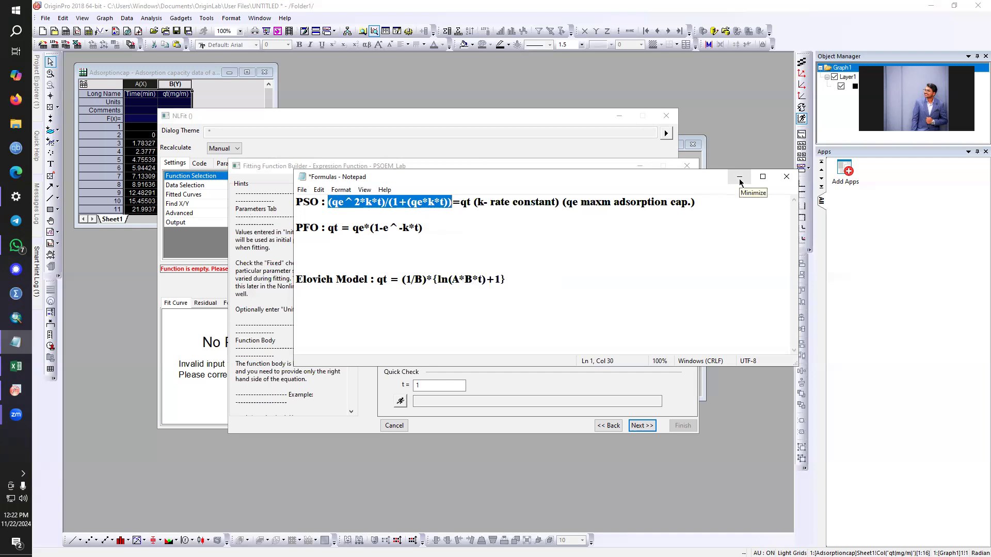
click(739, 177)
right_click(450, 316)
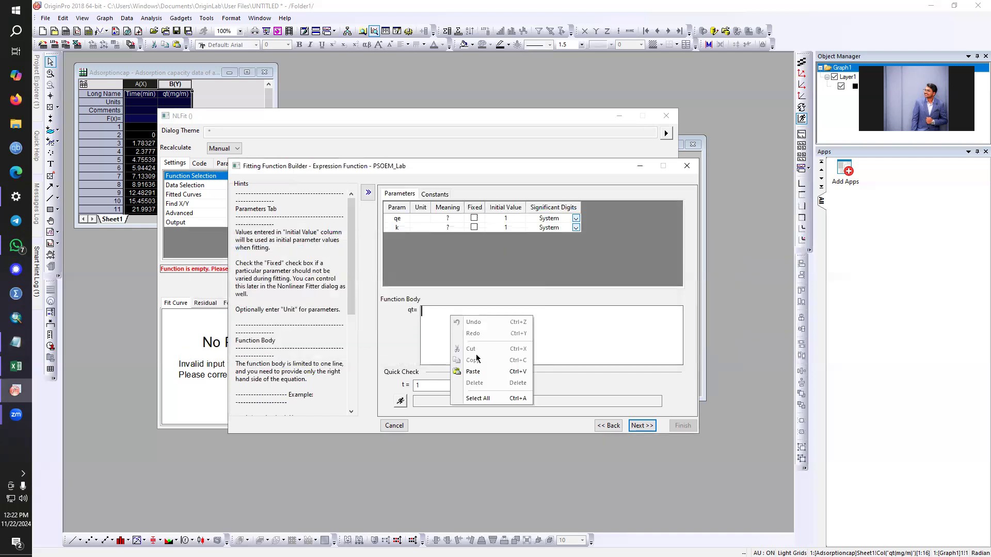
click(476, 370)
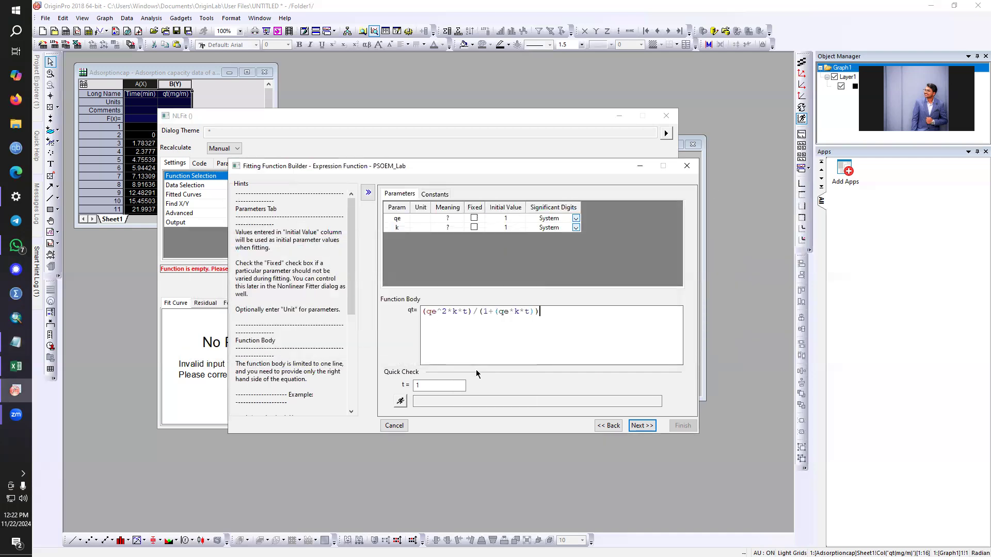
Check the brackets of the function body expression, complete its closing bracket, and proceed to the parameter bounds
click(424, 314)
click(478, 313)
click(548, 315)
text())
click(458, 315)
click(638, 427)
click(638, 426)
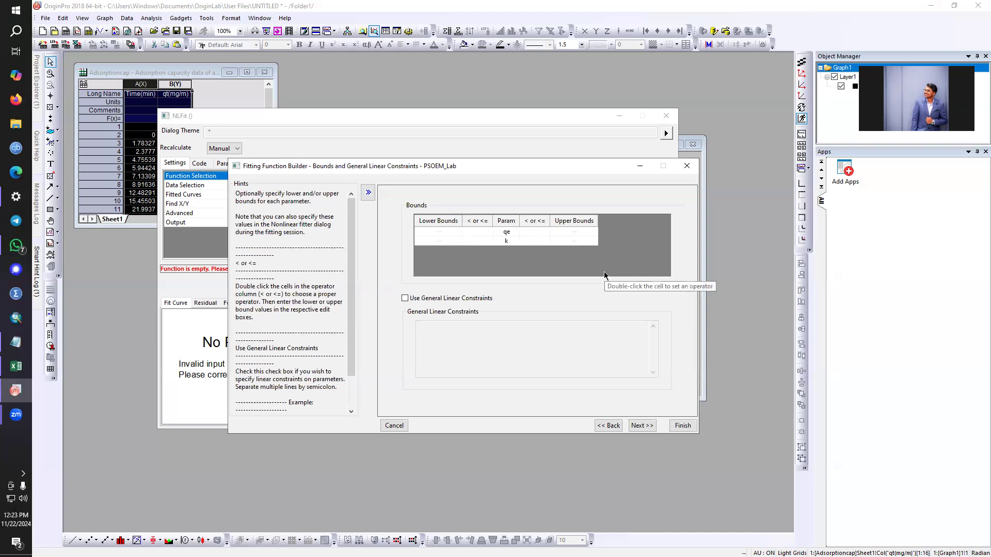
Give both parameters qe and k a lower bound of 0 using the < operator
click(479, 233)
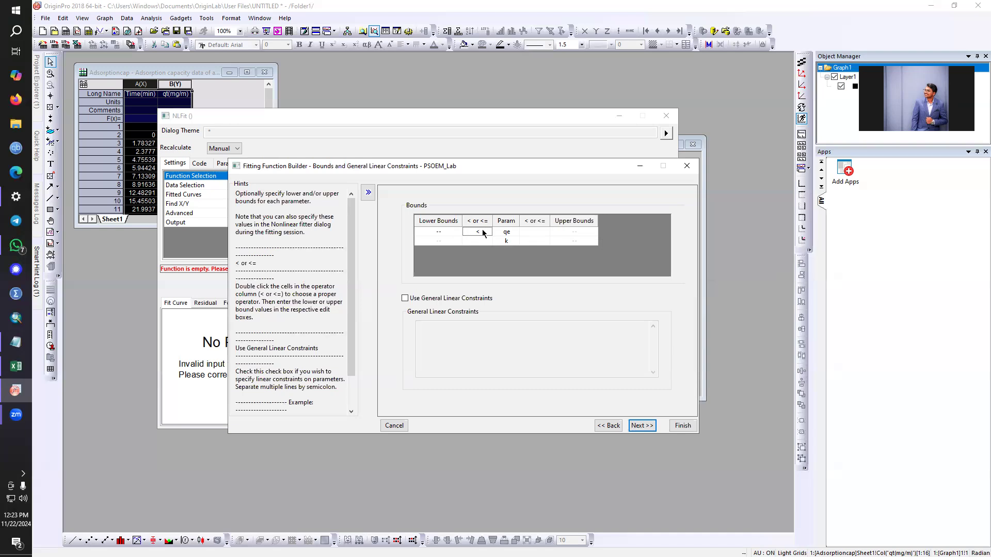
click(480, 242)
click(441, 233)
text(0)
click(443, 241)
text(0)
Leave the derived parameters empty and finish building the PSOEM_Lab fitting function
click(634, 429)
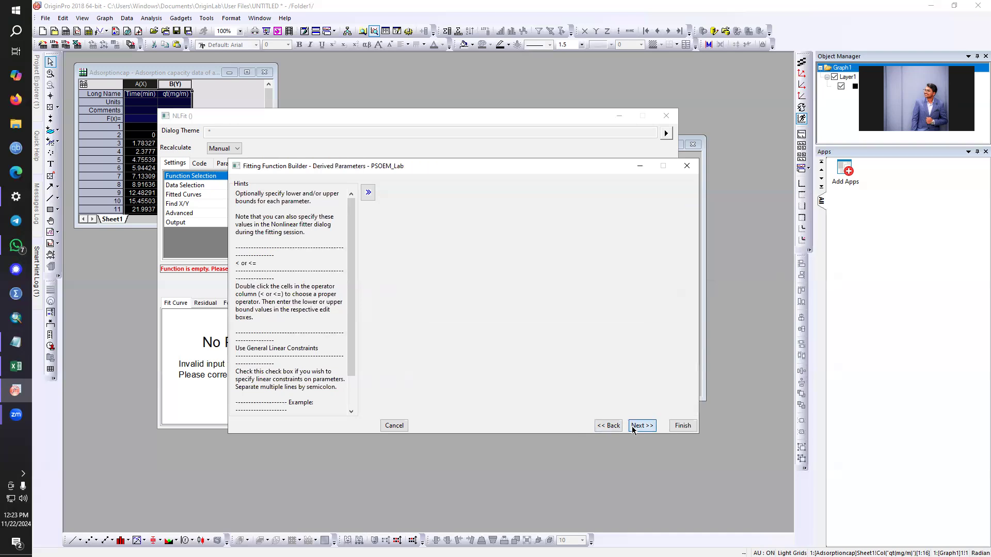
click(633, 429)
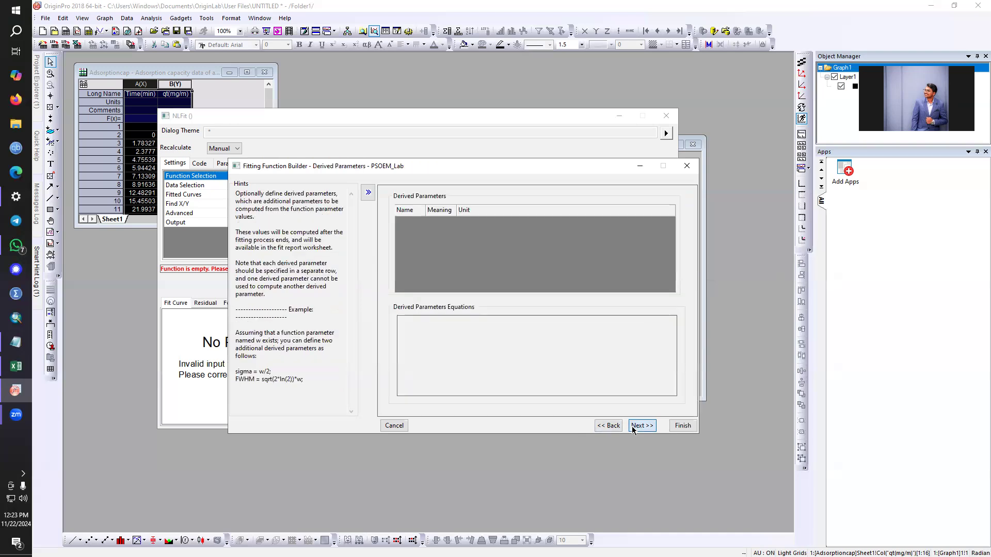
click(687, 430)
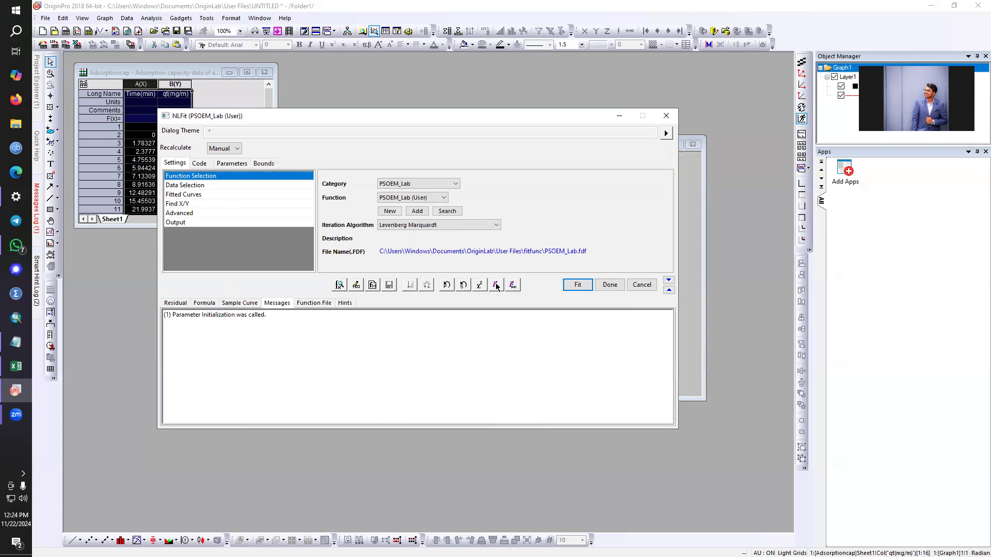
Run one fit iteration with PSOEM_Lab and move the NLFit dialog below the graph to expose the fit curve
click(496, 285)
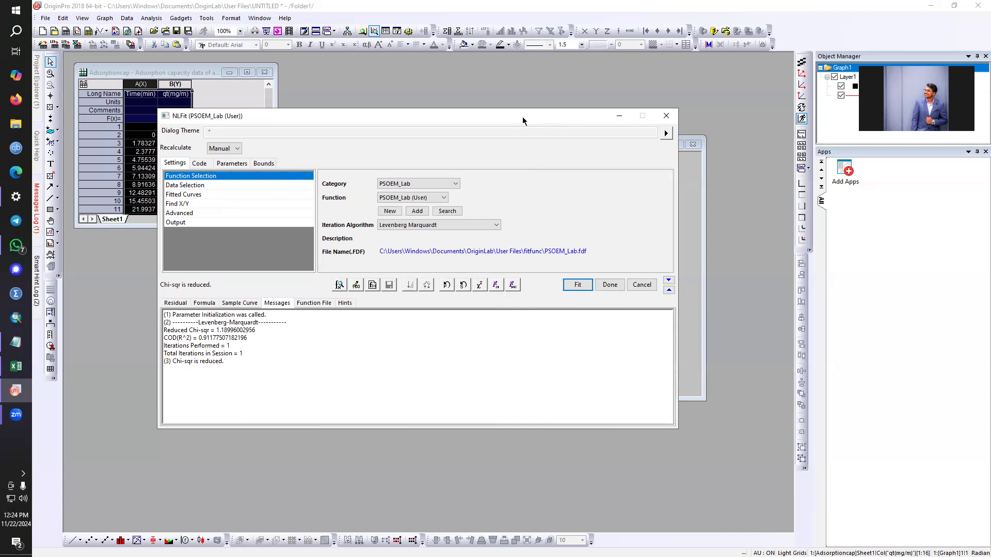
drag(523, 121, 321, 93)
click(577, 148)
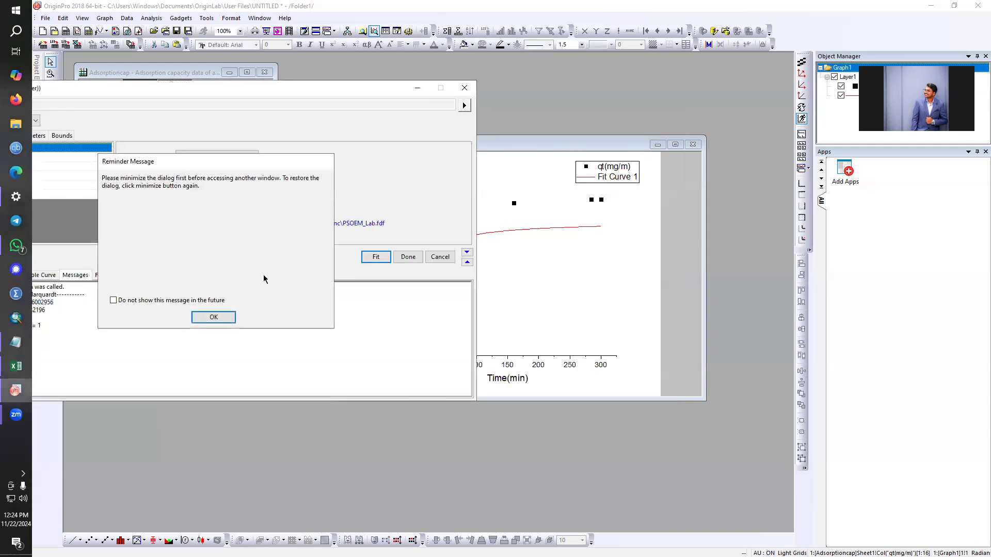
click(213, 317)
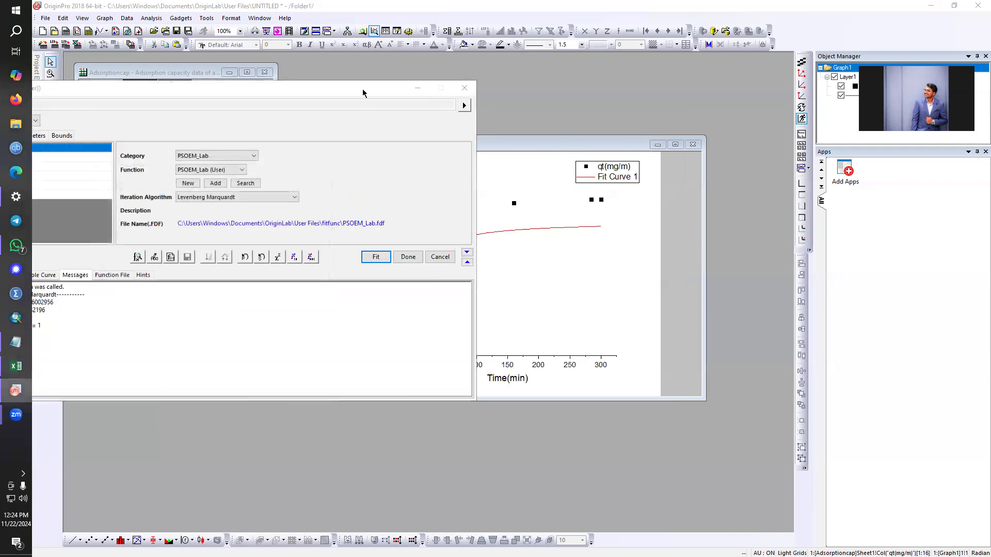
drag(363, 93, 547, 413)
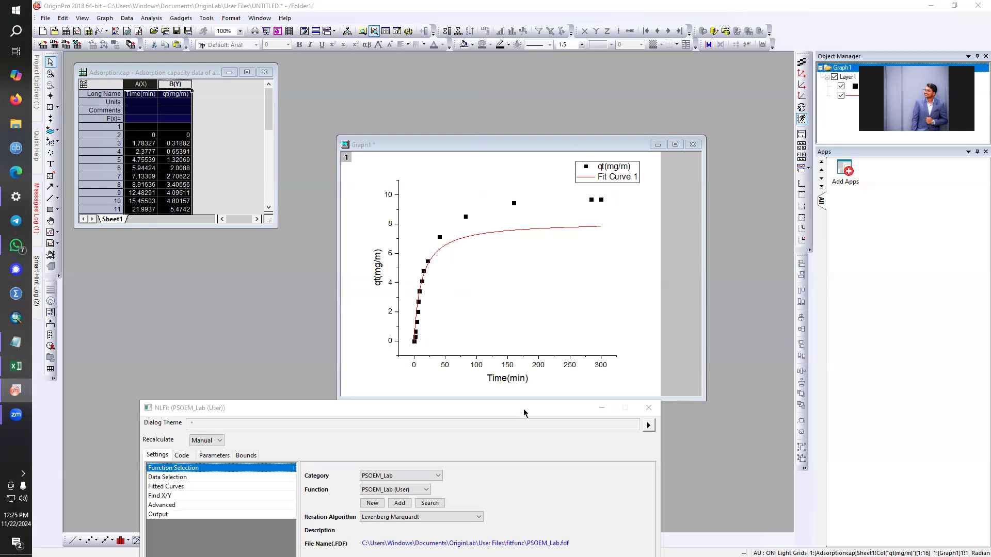
Run the PSOEM_Lab fit until converged and inspect the resulting fit curve on the graph
drag(524, 413, 475, 162)
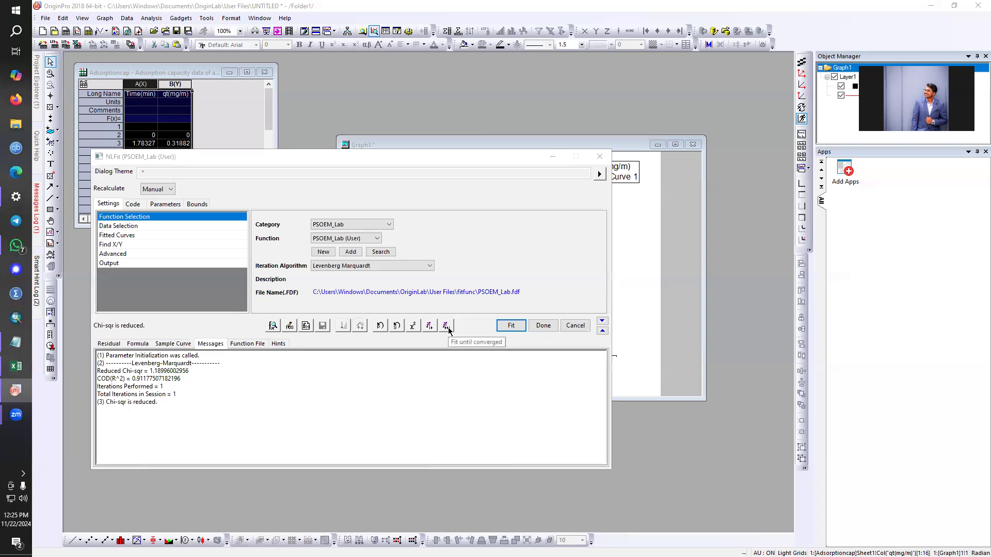
click(447, 327)
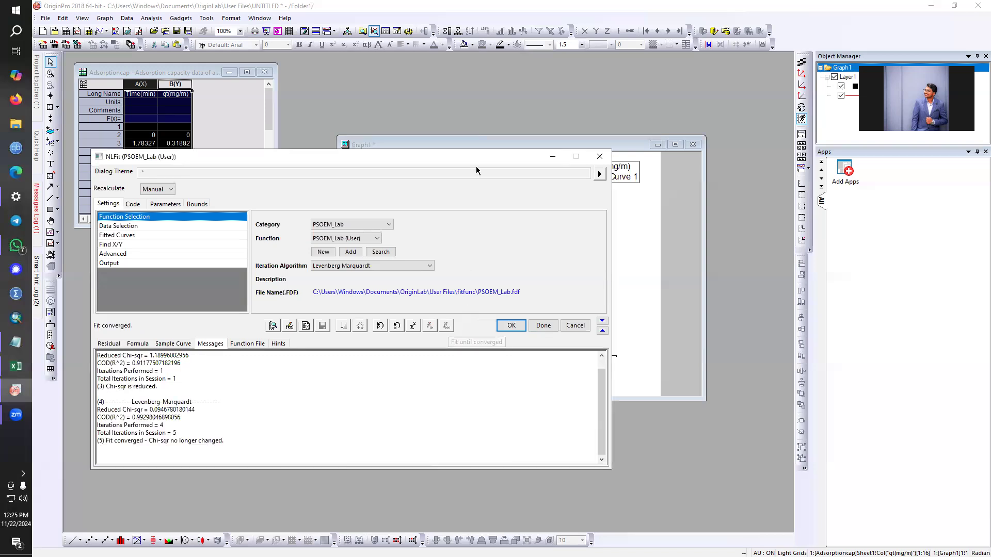
drag(476, 158, 387, 393)
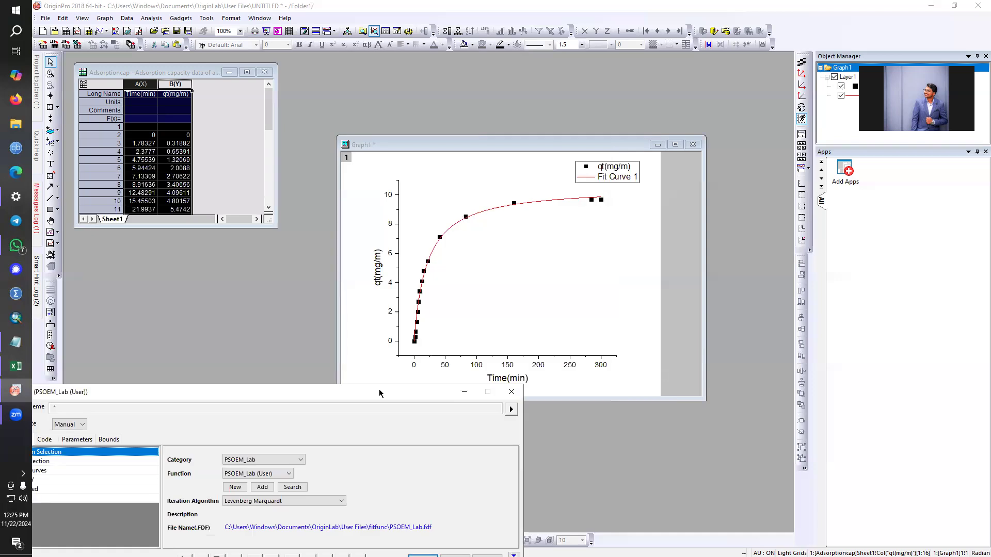
drag(380, 390, 439, 130)
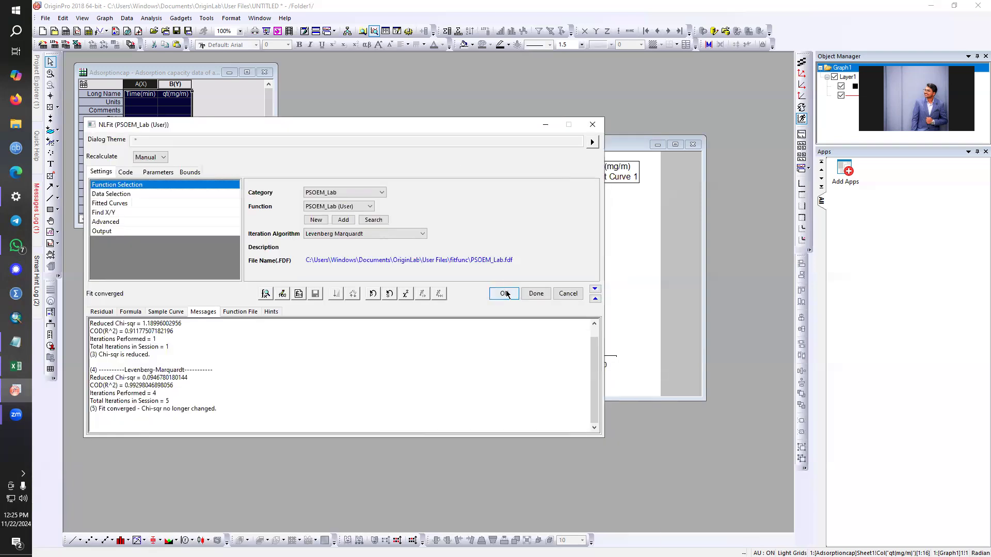
Accept the converged fit and answer No to switching to the report sheet
click(504, 294)
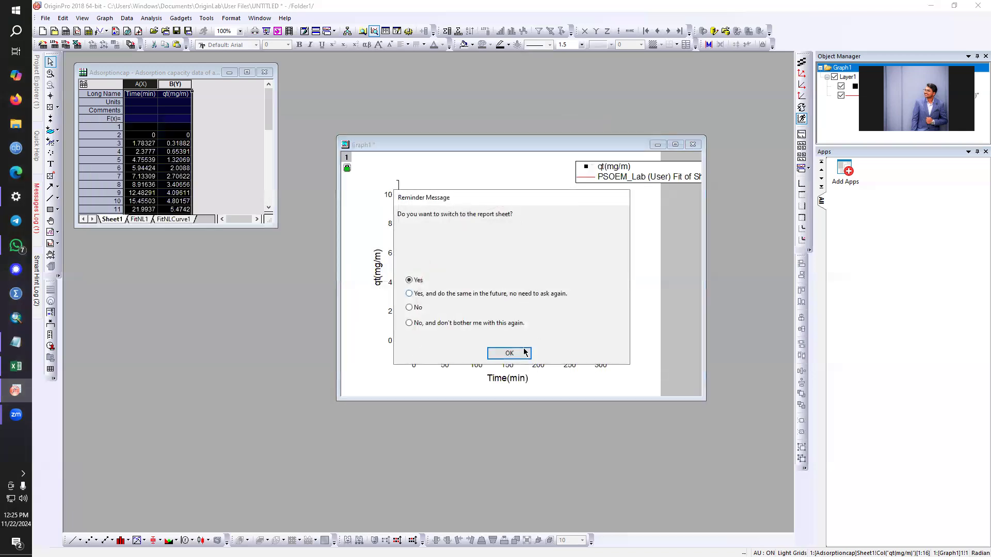
click(409, 308)
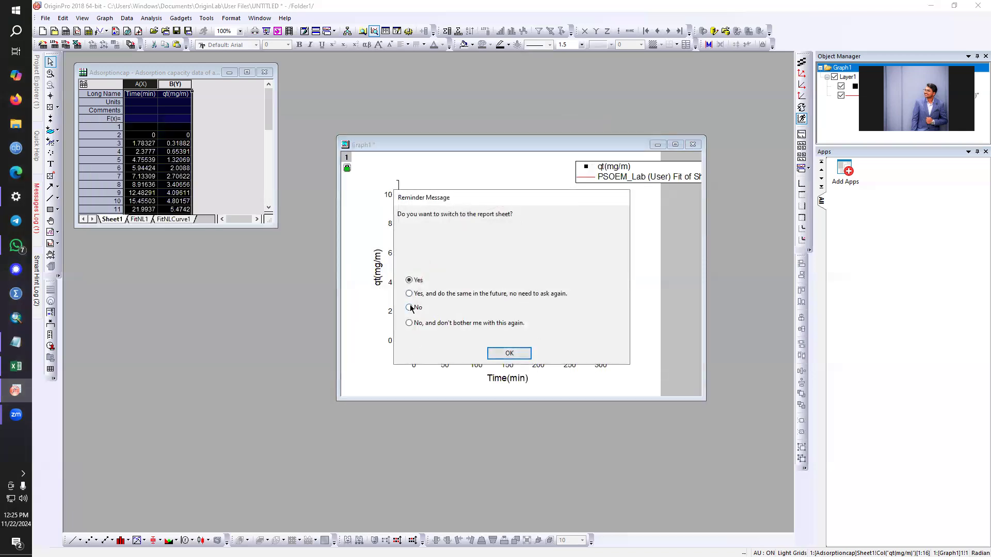
click(490, 354)
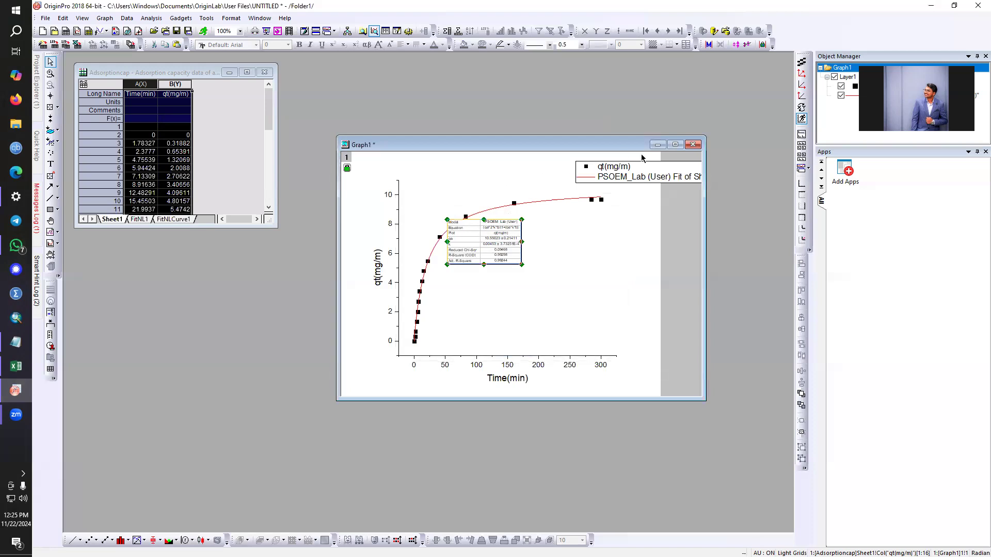
Enlarge the graph window, then enlarge the fit results table and place it in the empty area below the curve
drag(703, 397, 745, 491)
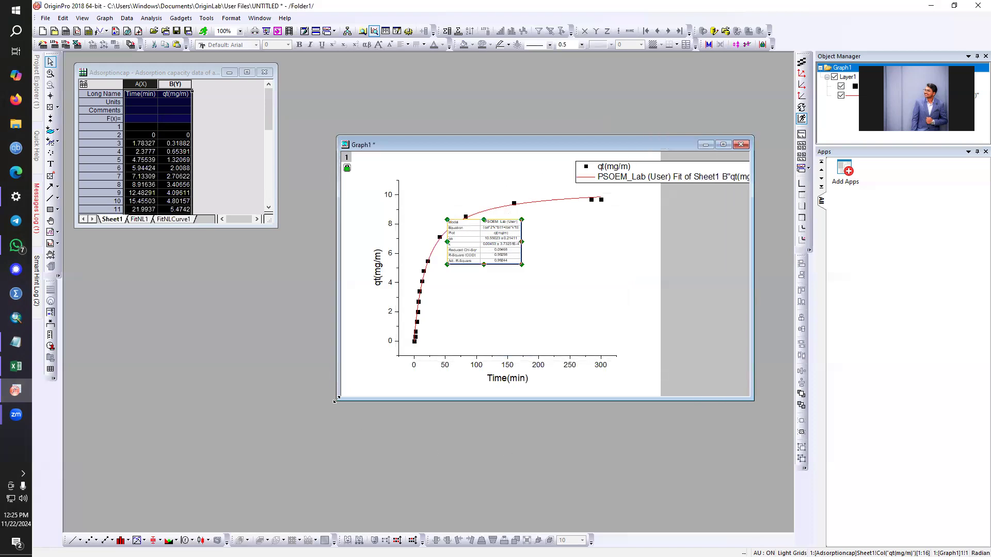
drag(336, 400, 158, 513)
drag(358, 283, 498, 338)
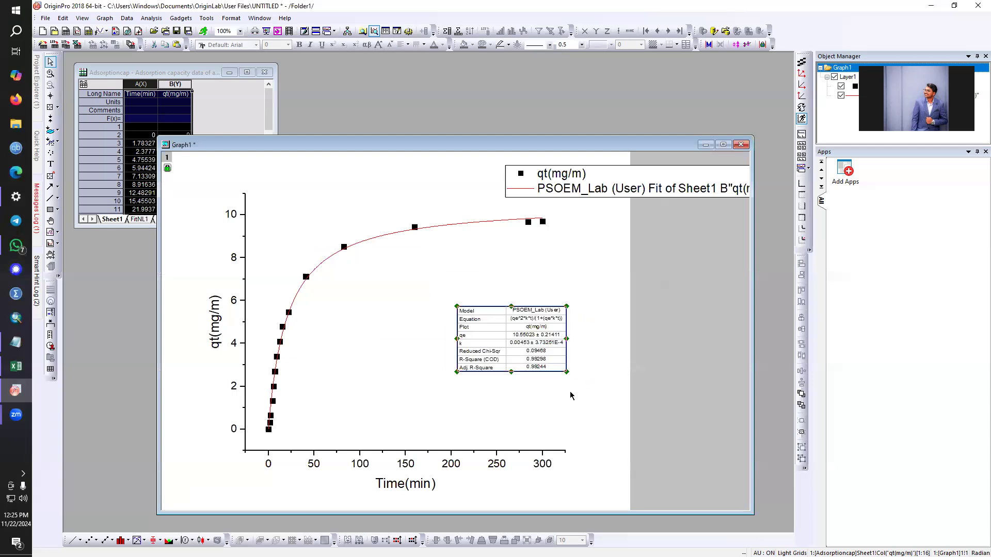
drag(567, 373, 624, 444)
drag(535, 342, 481, 291)
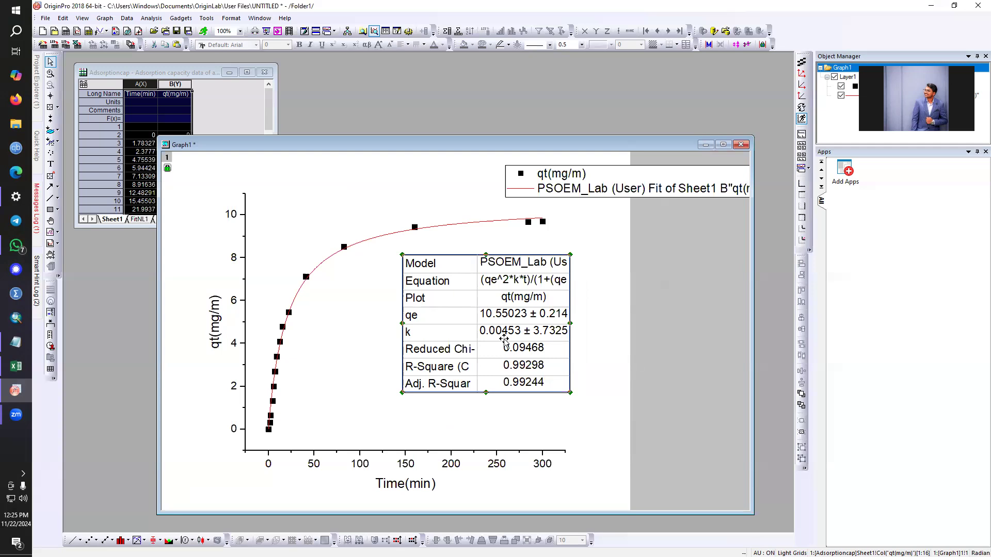
Switch to the Excel workbook to consult the adsorption capacity data, and return to the OriginPro graph
click(5, 368)
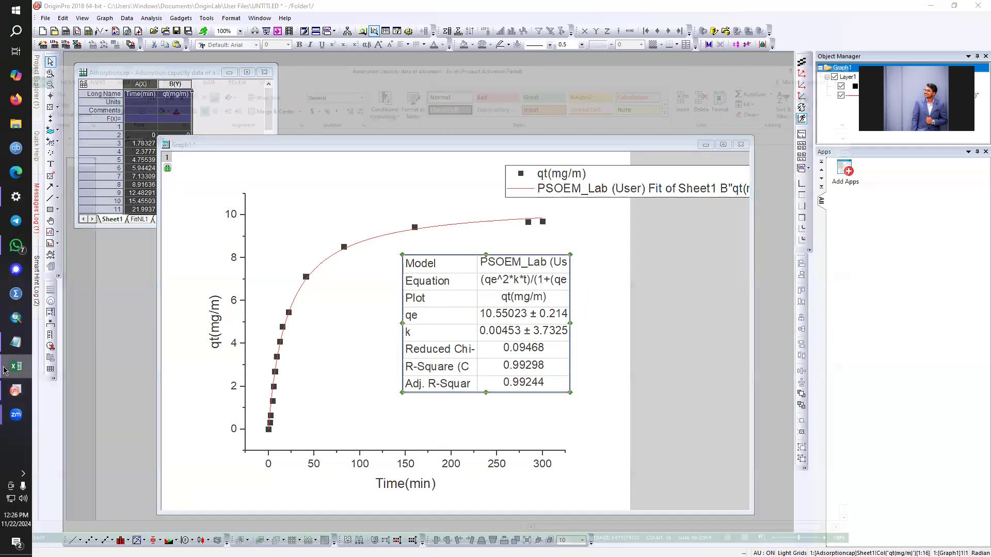
click(953, 6)
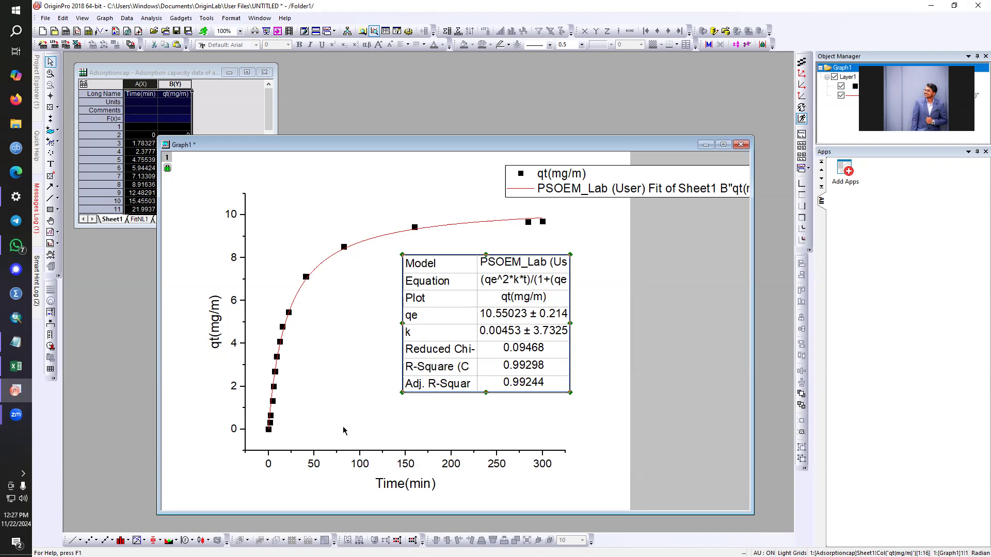
right_click(376, 238)
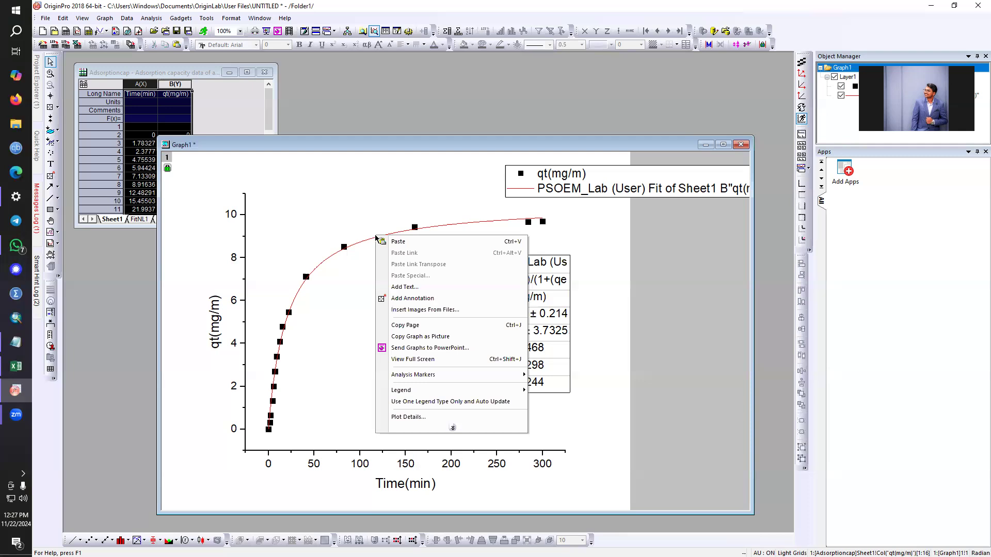
click(375, 237)
right_click(373, 239)
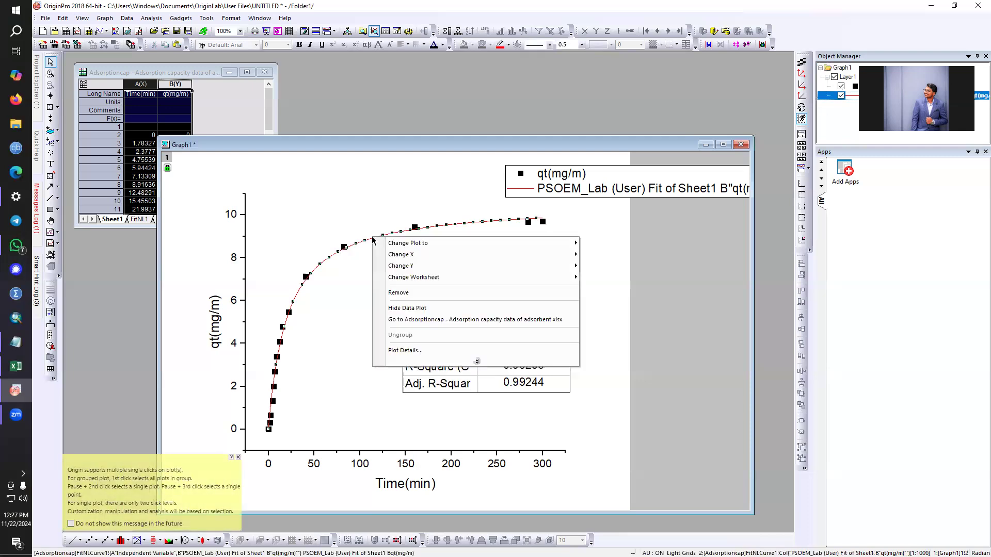
click(354, 303)
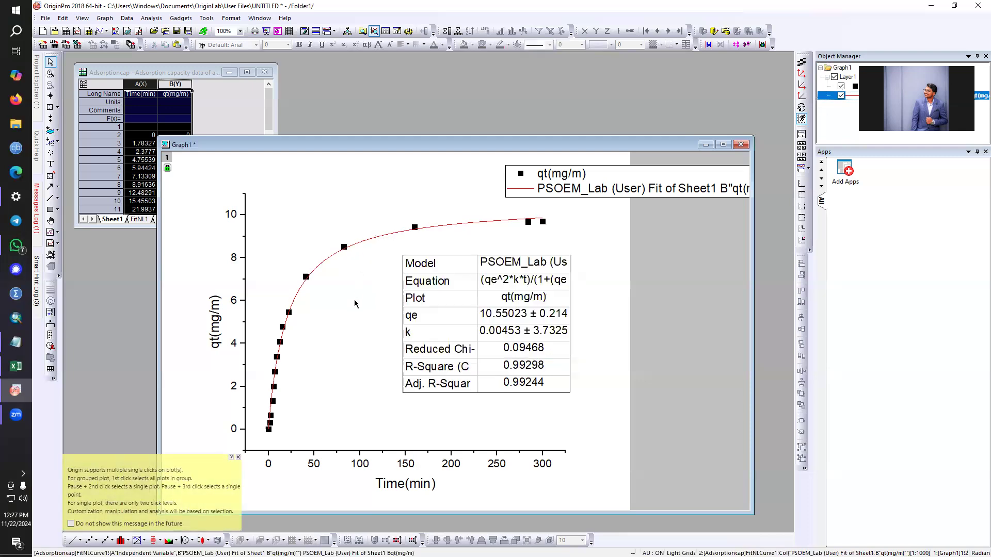
right_click(381, 238)
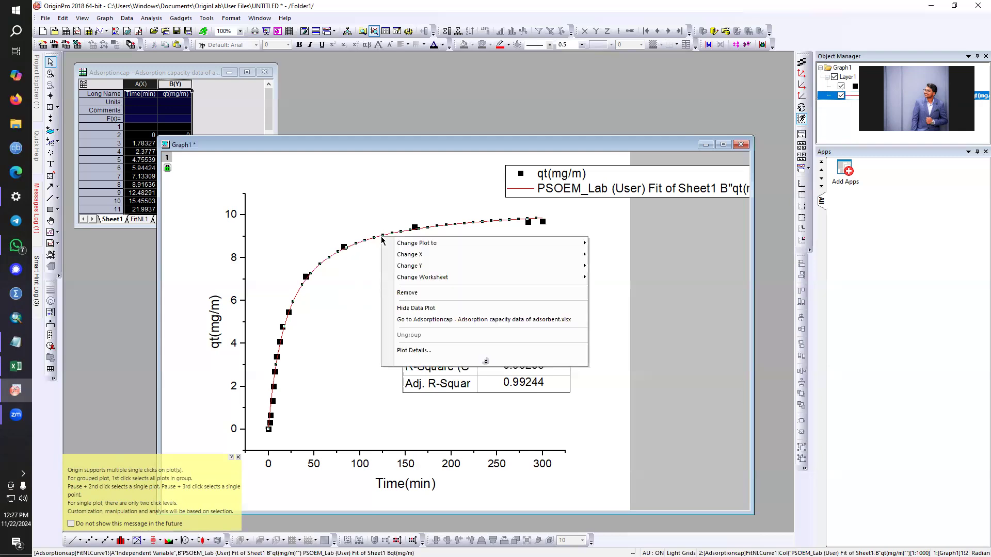
click(356, 316)
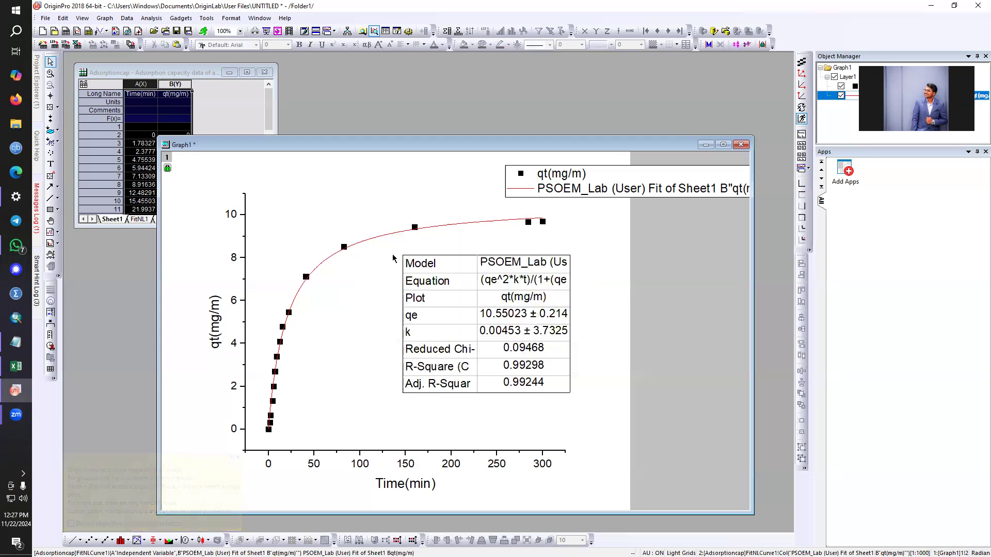
Set the fit curve's line width to 1, keeping its colour red
double_click(521, 190)
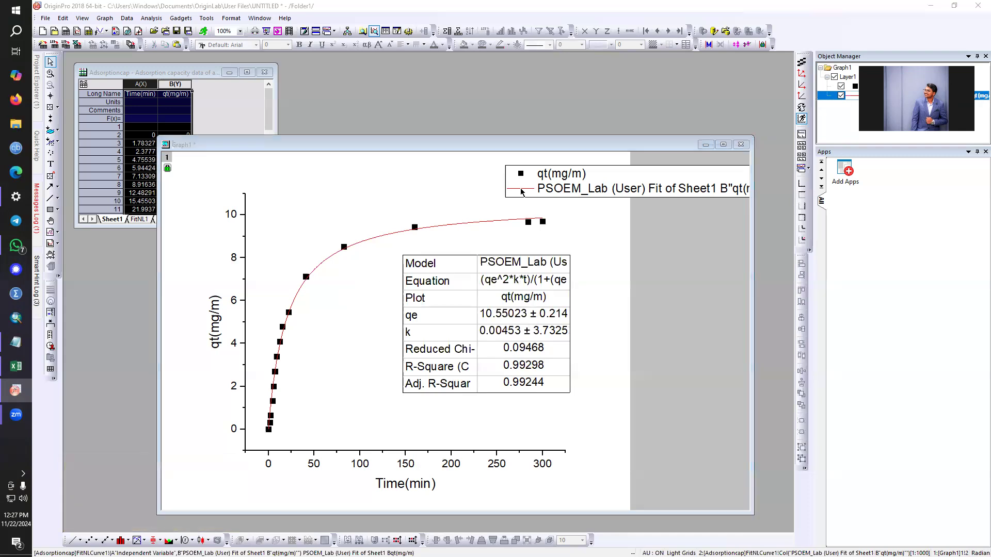
click(506, 264)
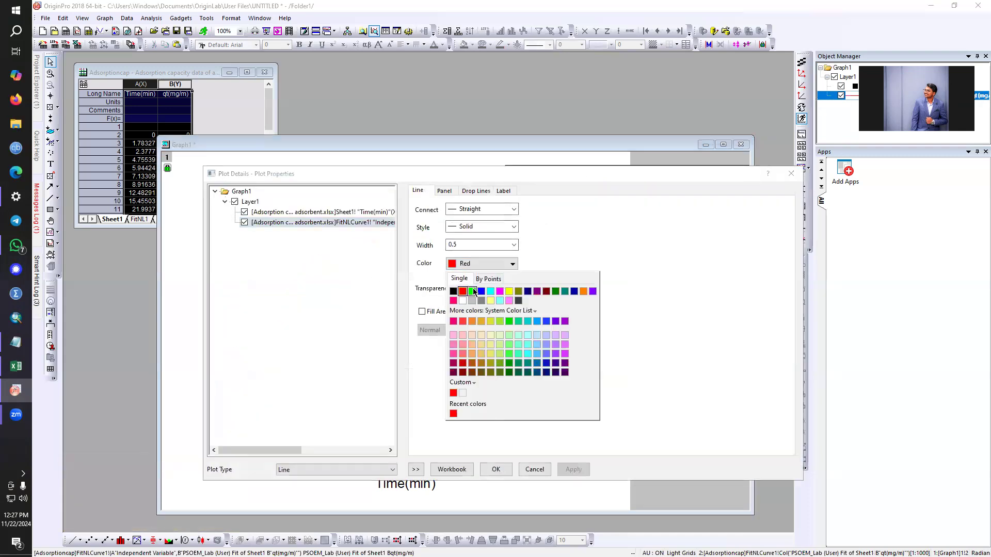
click(506, 261)
click(515, 245)
click(494, 271)
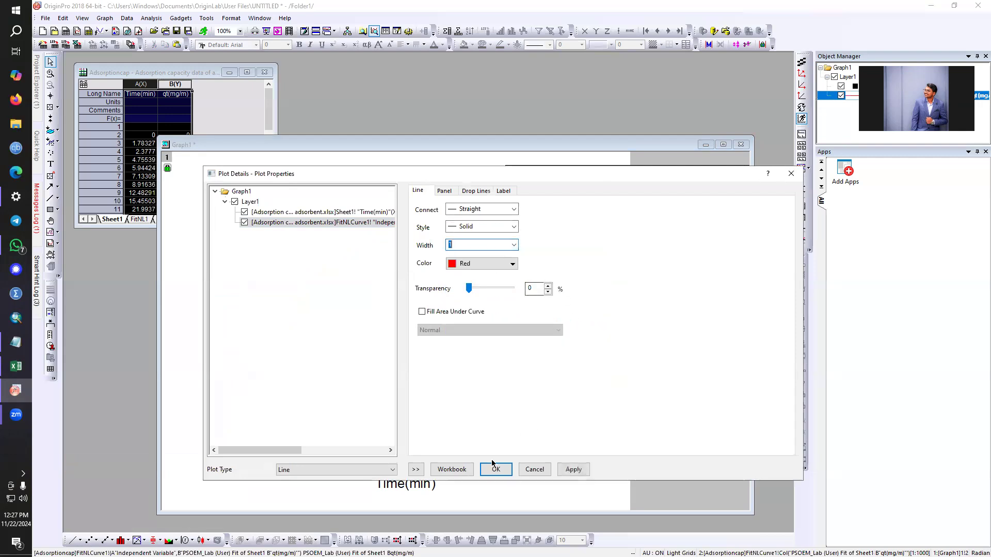
click(496, 471)
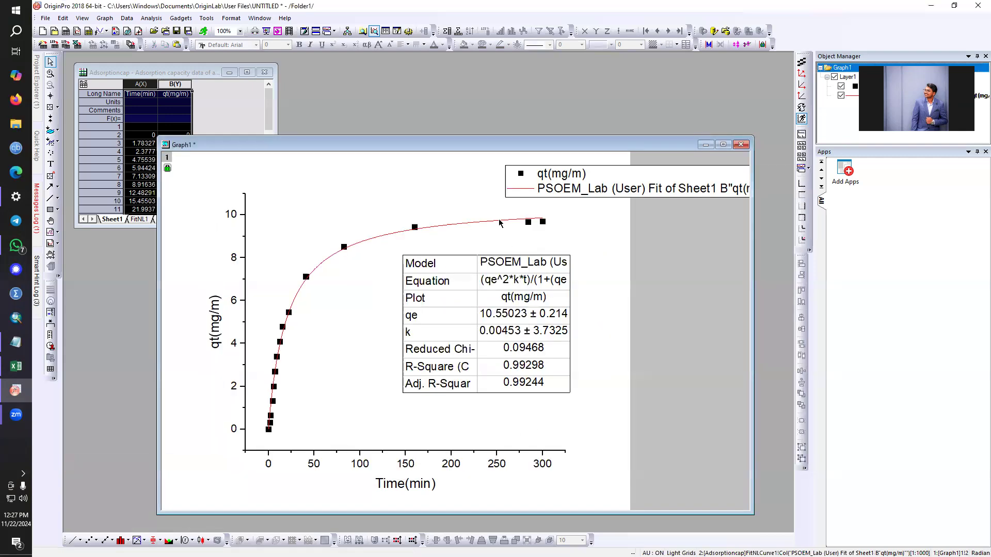
Shrink the fit results table on the graph so it sits well clear of the curve
click(581, 257)
click(586, 254)
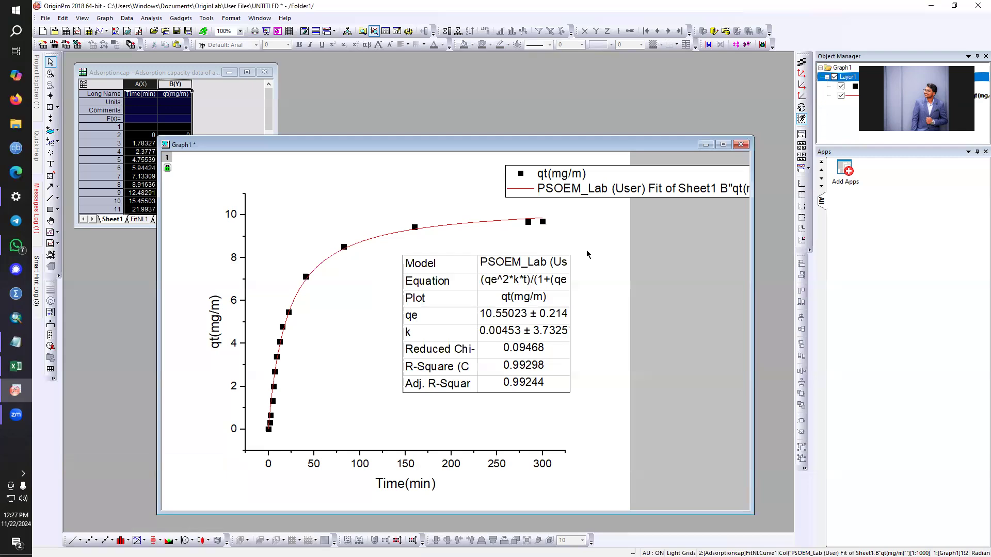
click(571, 253)
drag(571, 253, 522, 290)
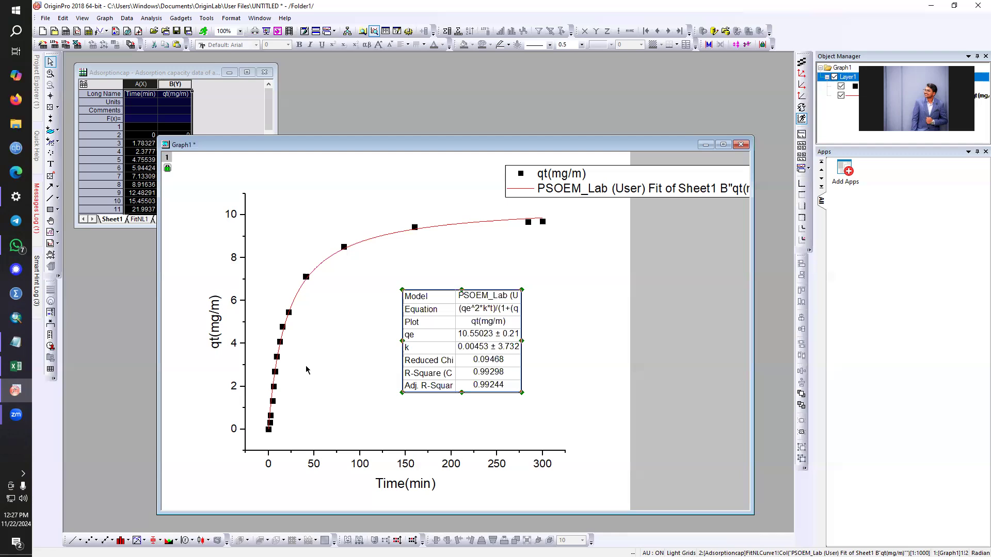
click(45, 17)
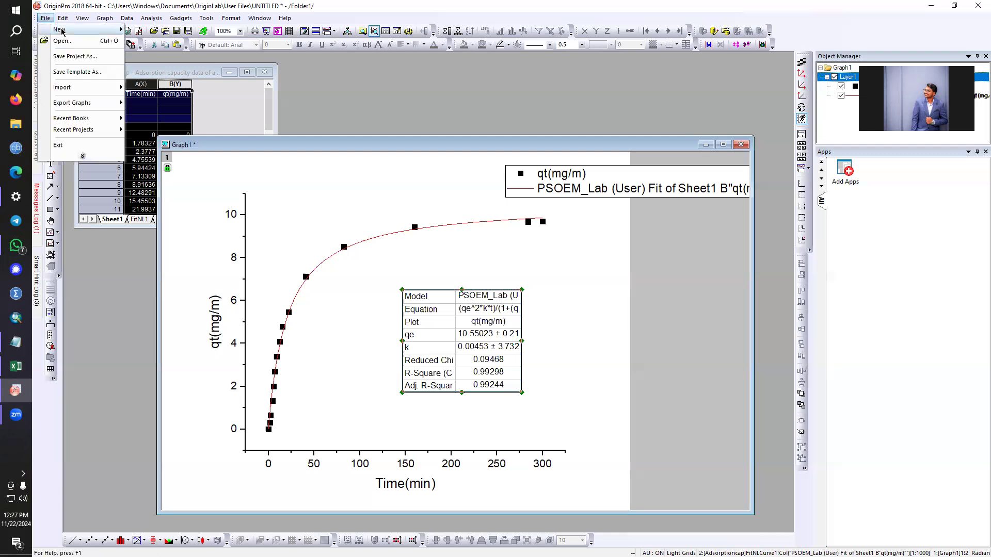
mouse_move(59, 30)
click(374, 91)
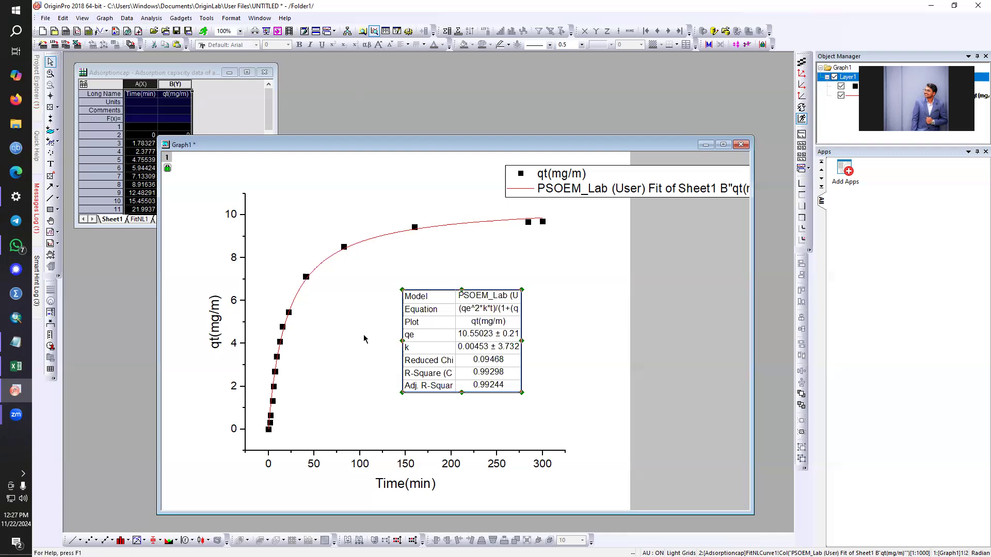
Start a new nonlinear curve fit on the graph data
click(157, 20)
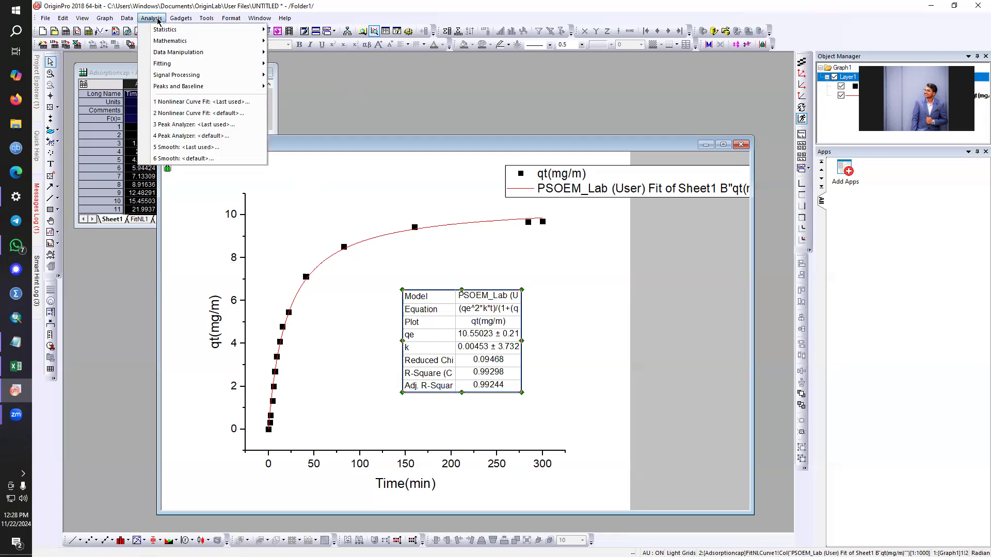
mouse_move(206, 63)
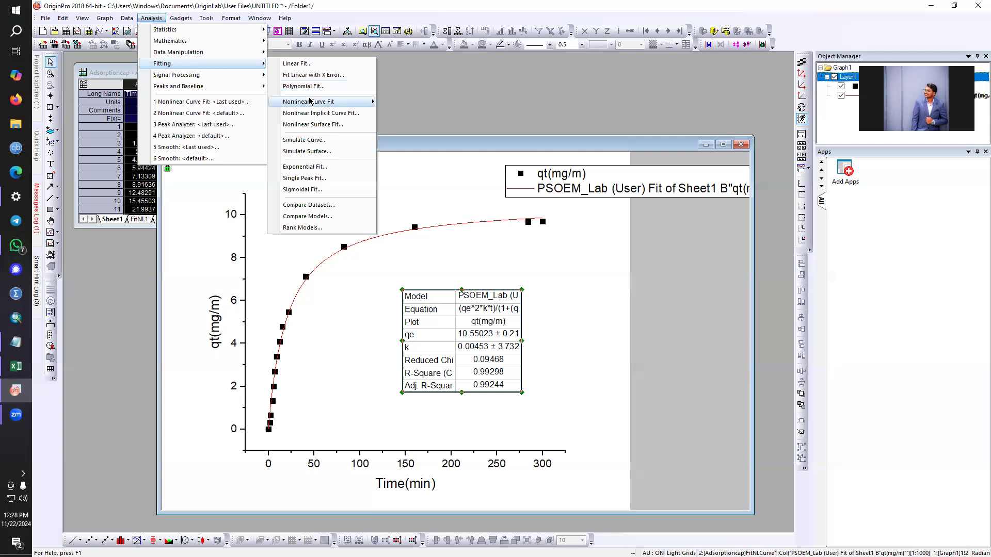
mouse_move(313, 102)
click(411, 118)
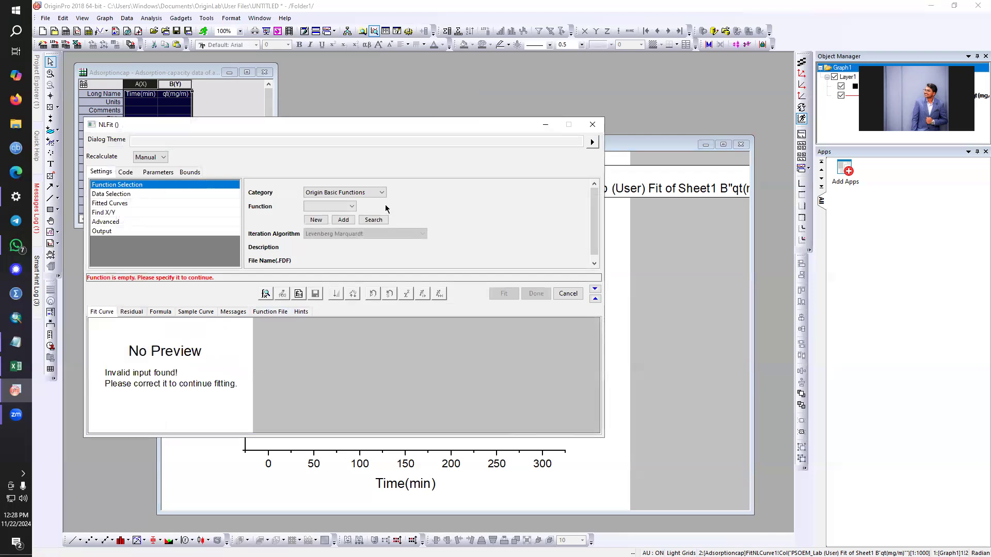
Consult the Formulas notes in Notepad and review the function categories available in the NLFit dialog
click(16, 342)
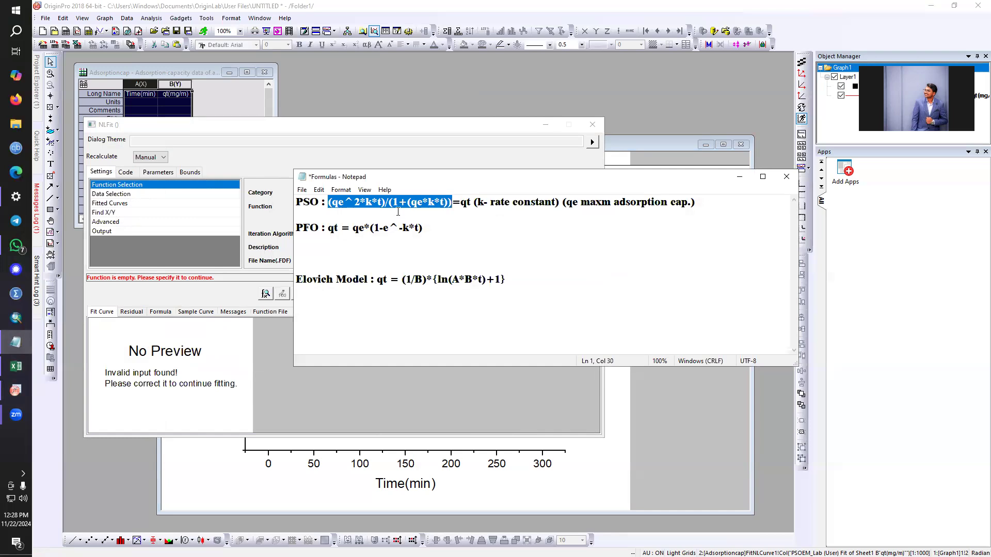
click(739, 176)
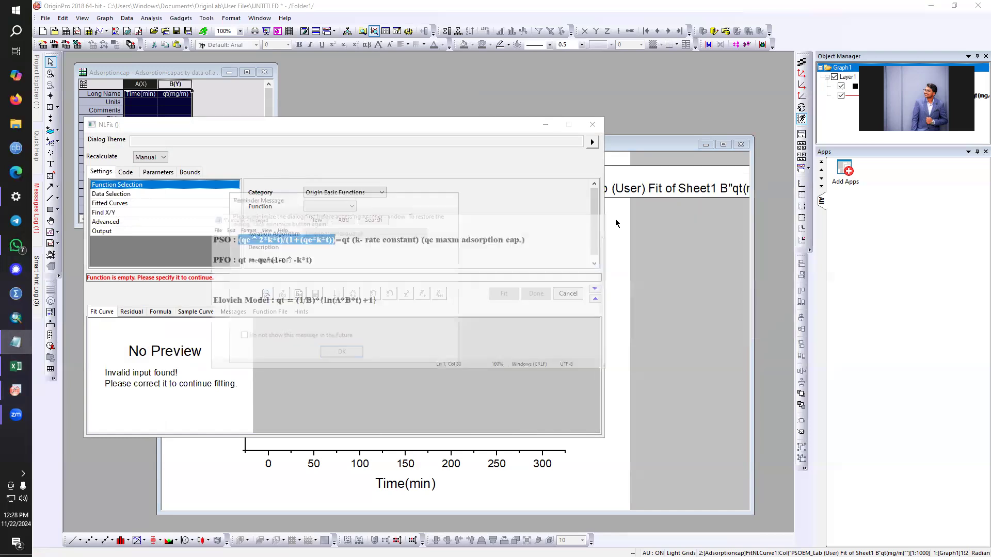
click(342, 353)
click(361, 193)
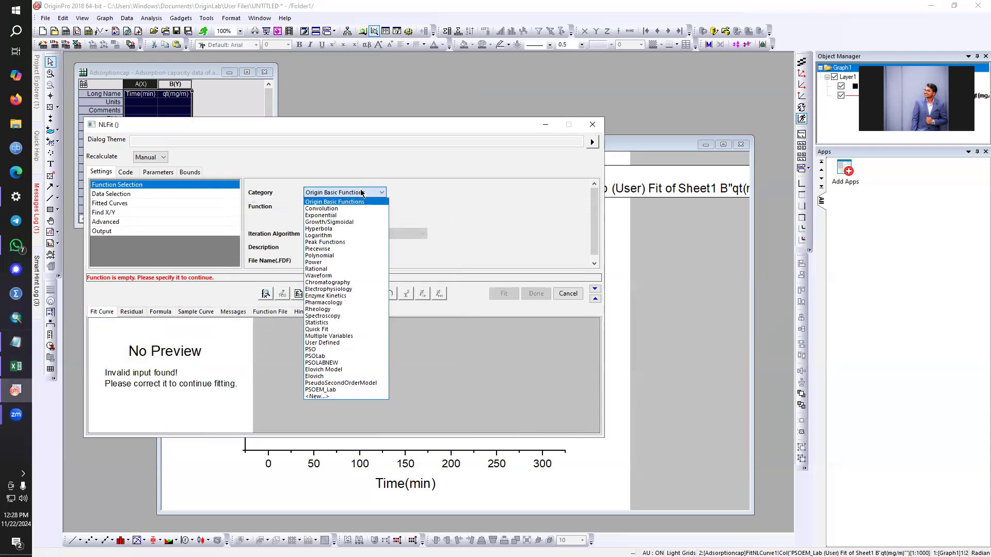
click(453, 202)
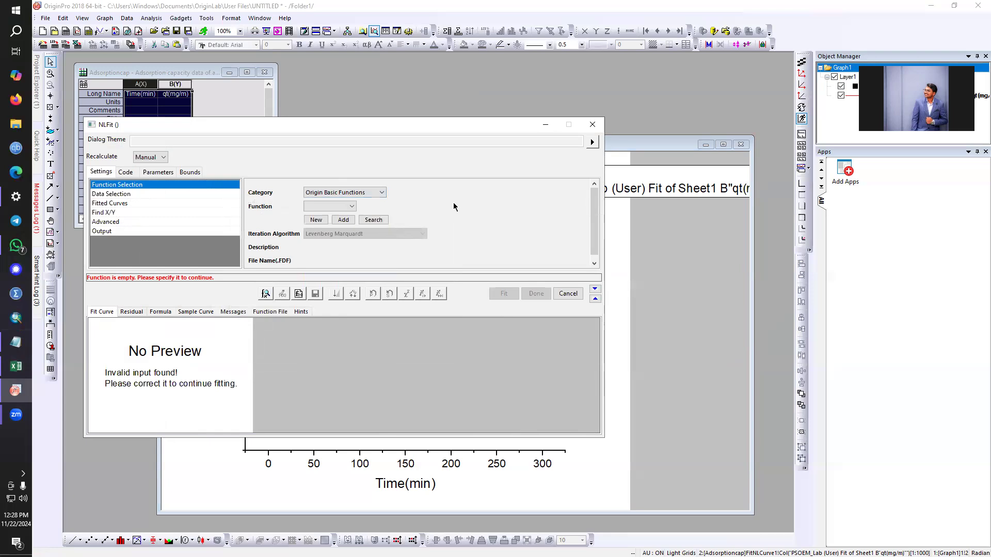
Highlight the PFO formula qt = qe*(1-e^-k*t) in the Notepad notes and return to the NLFit dialog
click(16, 342)
click(448, 239)
drag(328, 228, 428, 235)
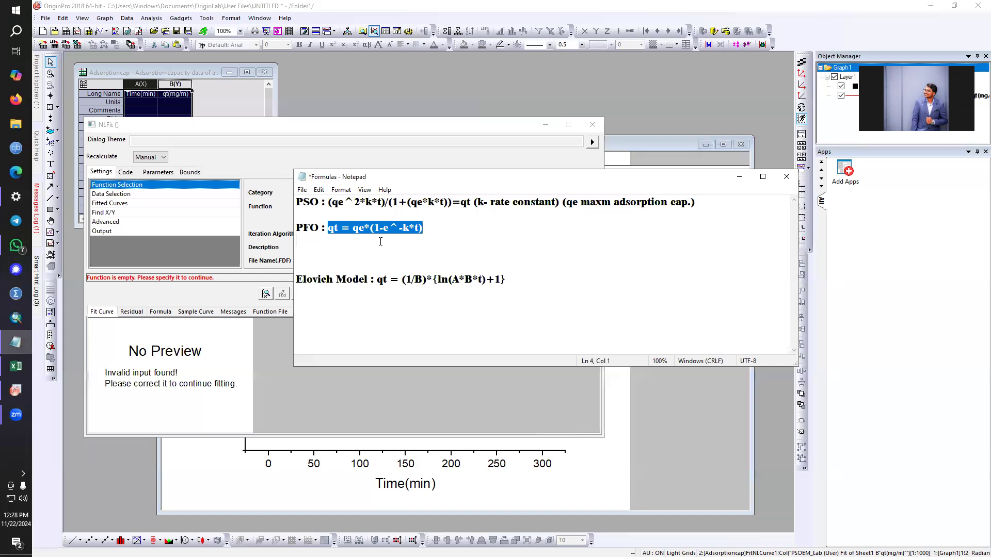
click(739, 177)
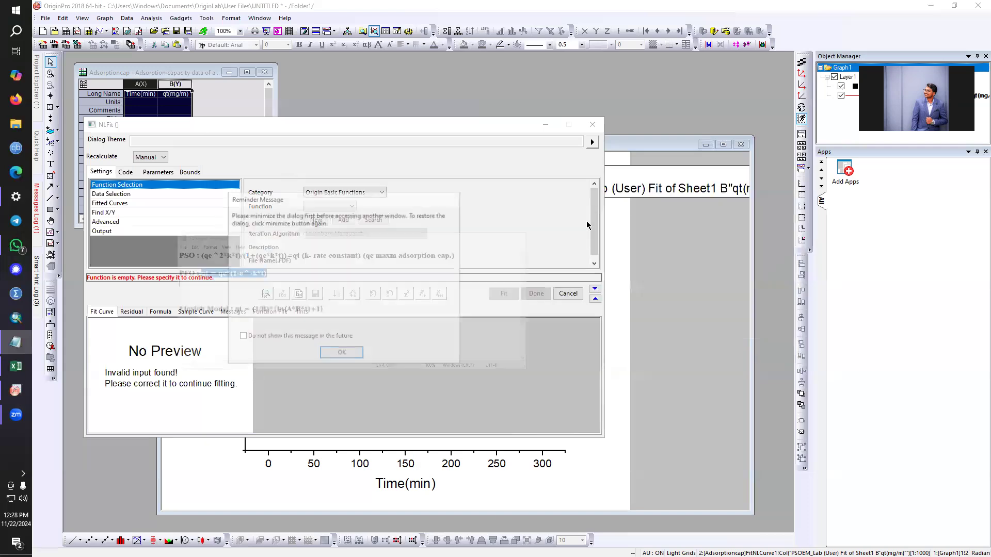
click(341, 354)
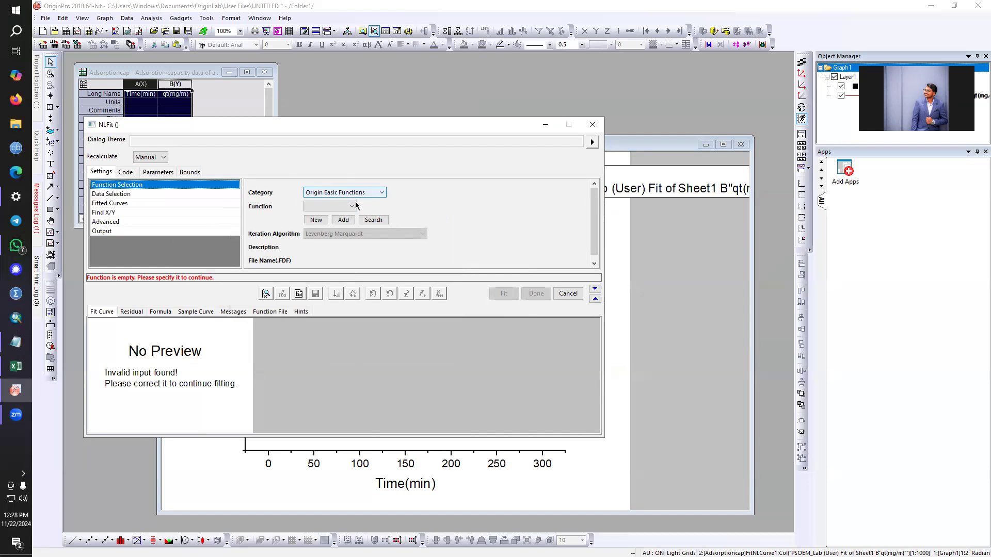
Open the fitting function search from the Function choices and search for exponential, checking the PFO formula in the Notepad notes
click(353, 207)
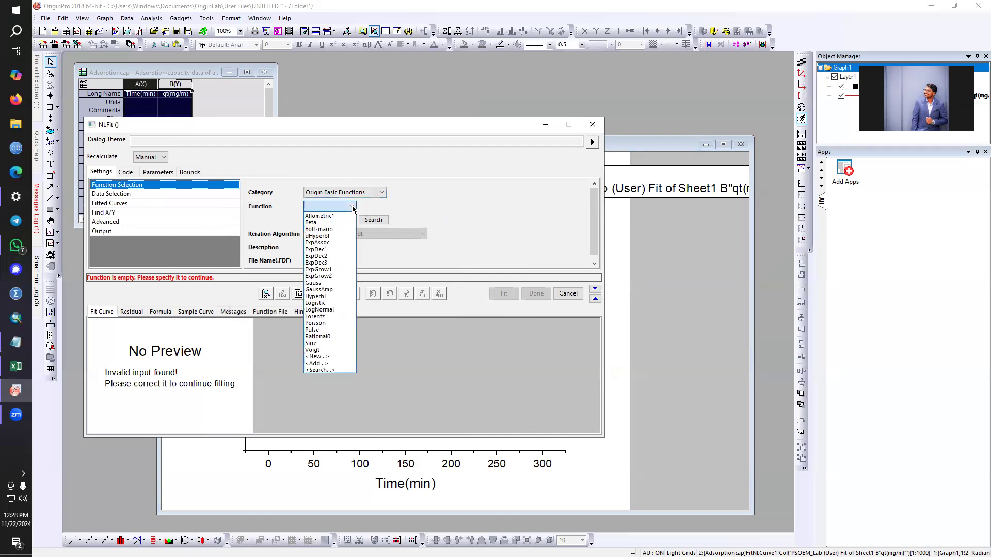
click(325, 370)
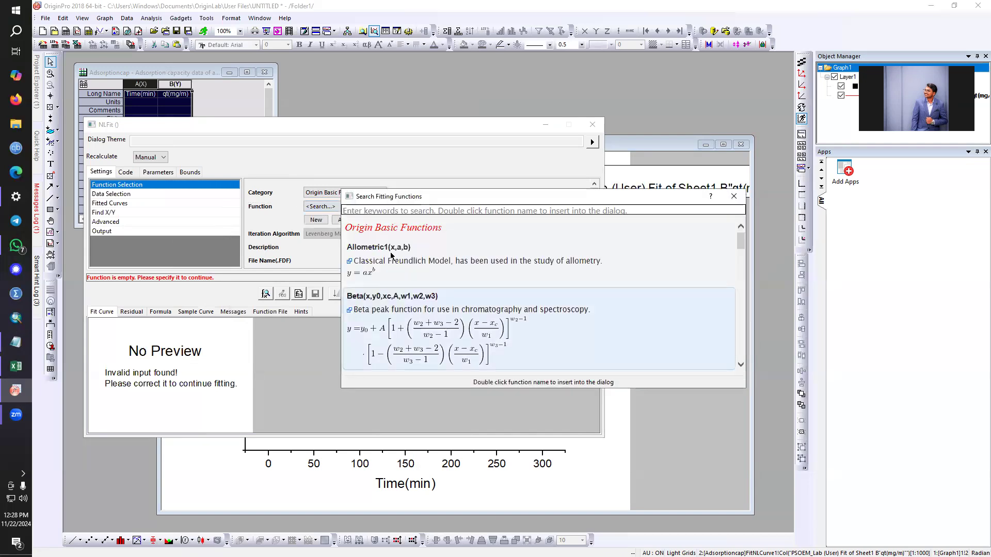
click(15, 343)
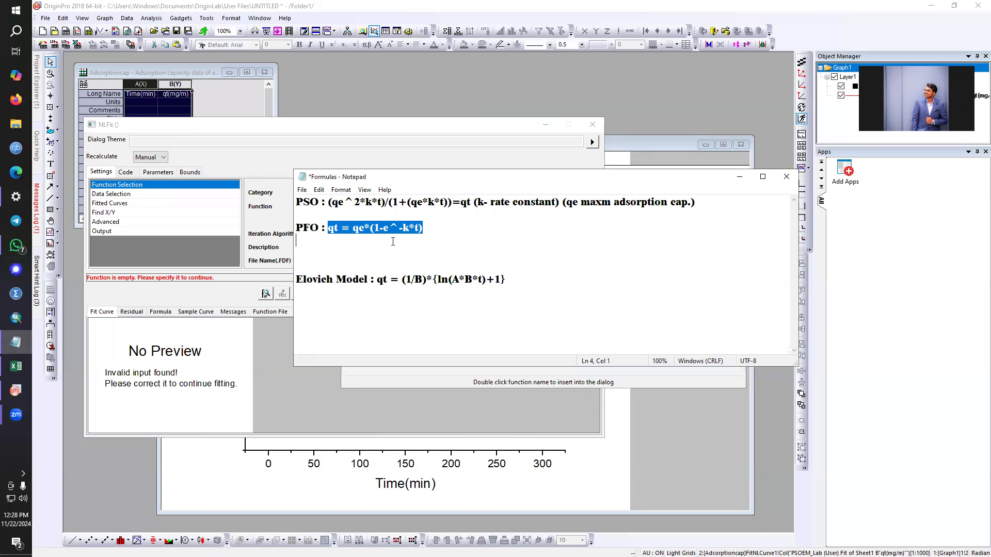
click(739, 177)
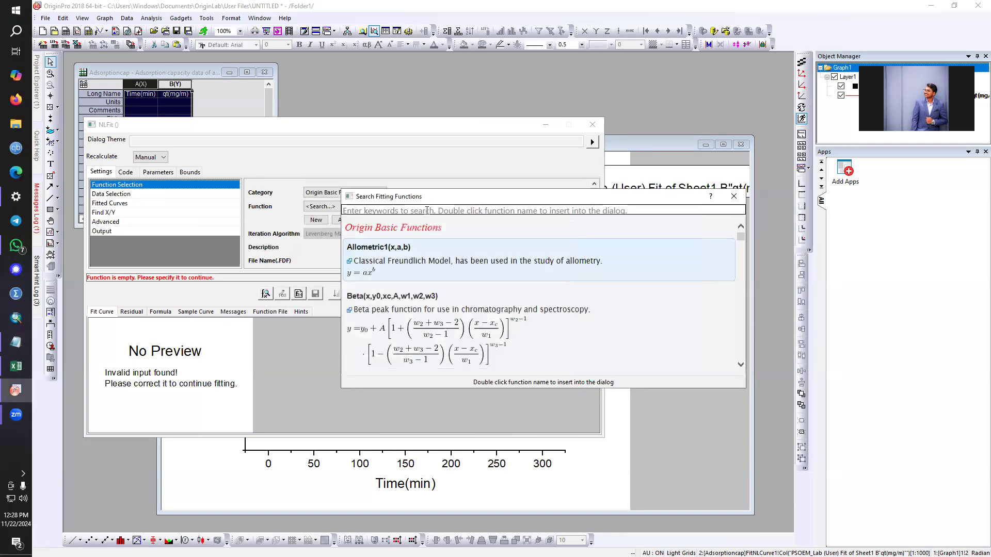
text(expo)
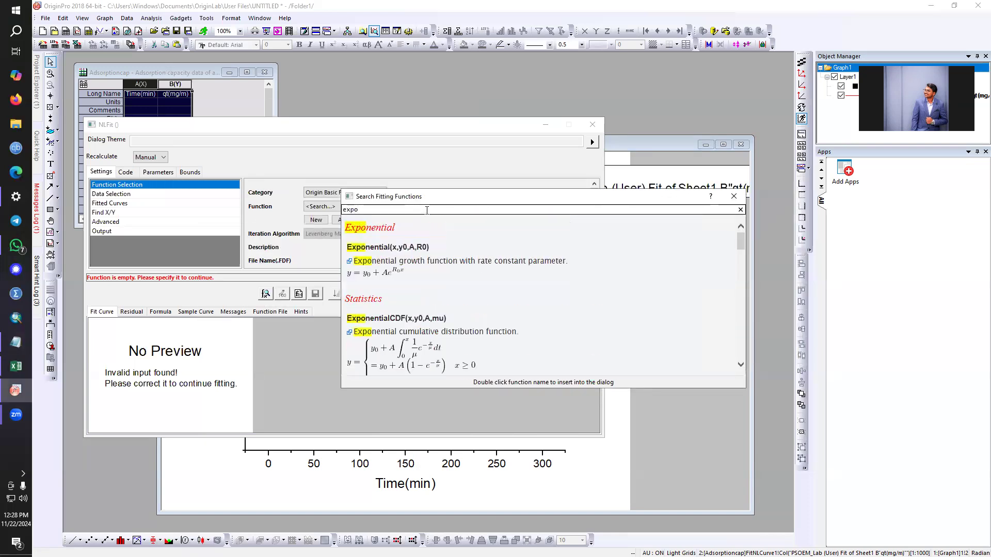
text(nential)
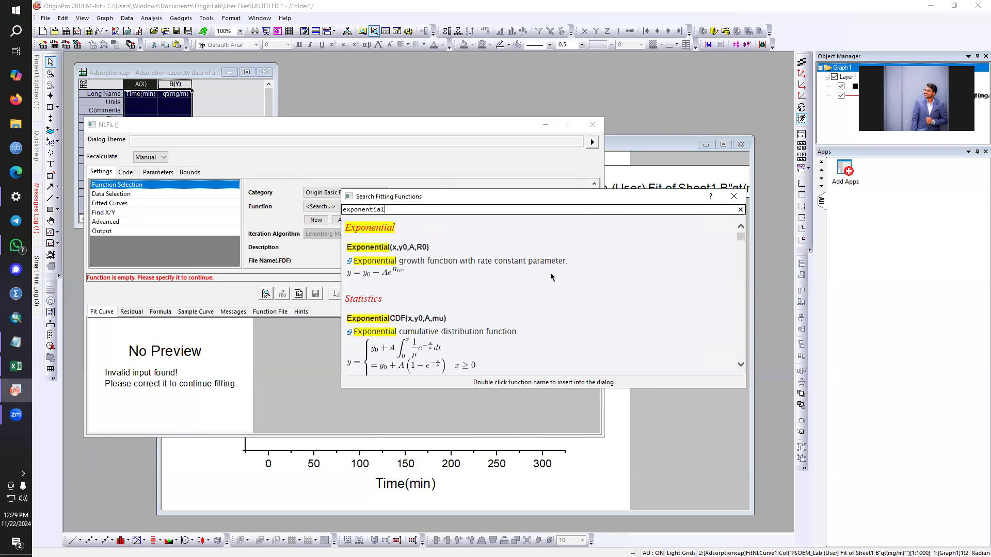
Choose the BoxLucas1 function, y = a(1 - e^-bx), from the search results as the match for the PFO formula
scroll(503, 296, down, 3)
scroll(503, 298, down, 5)
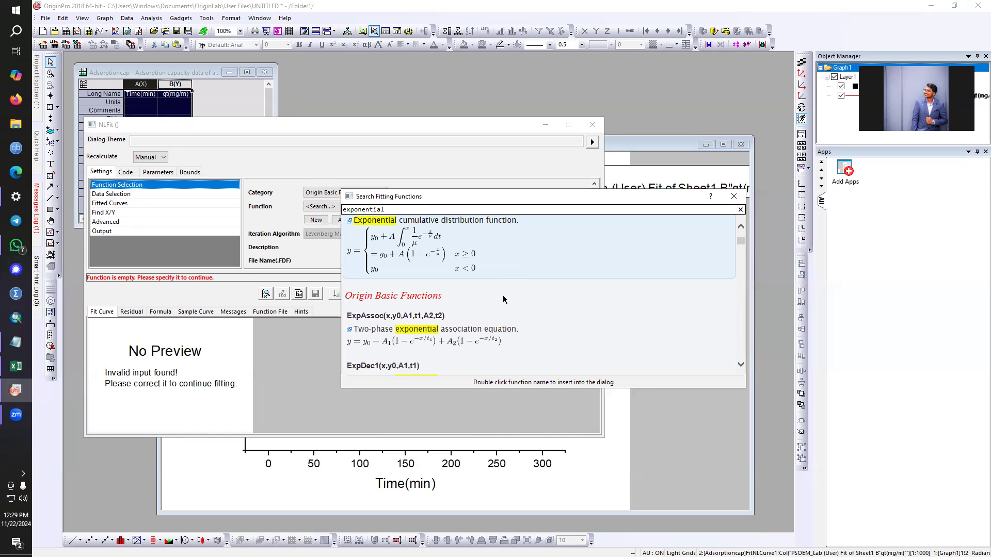
scroll(503, 298, down, 5)
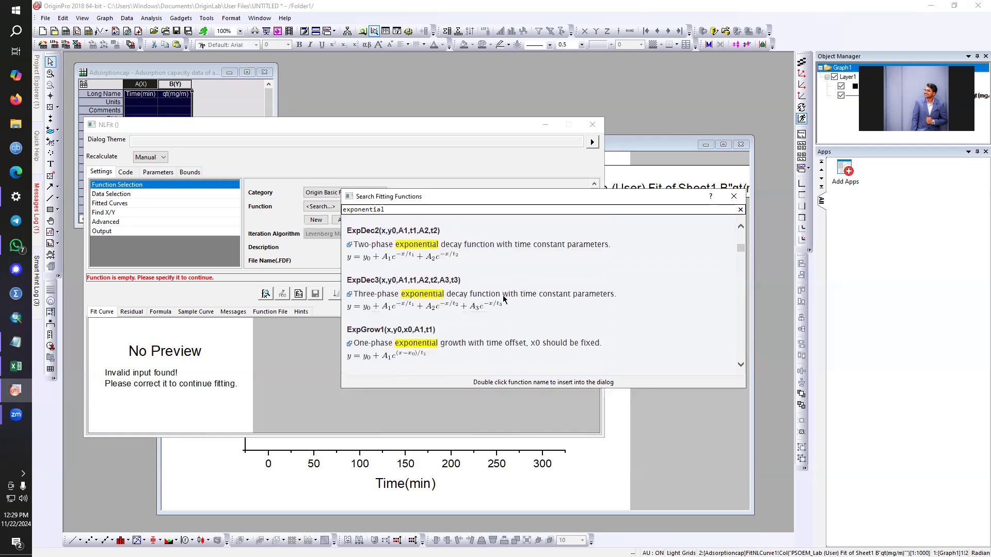
scroll(503, 298, down, 5)
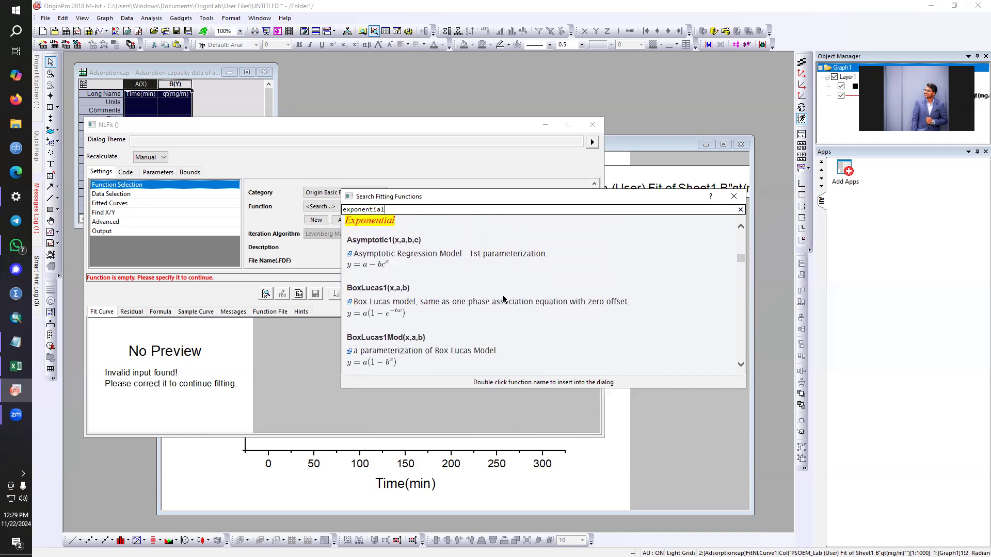
scroll(503, 298, down, 1)
scroll(503, 298, down, 1)
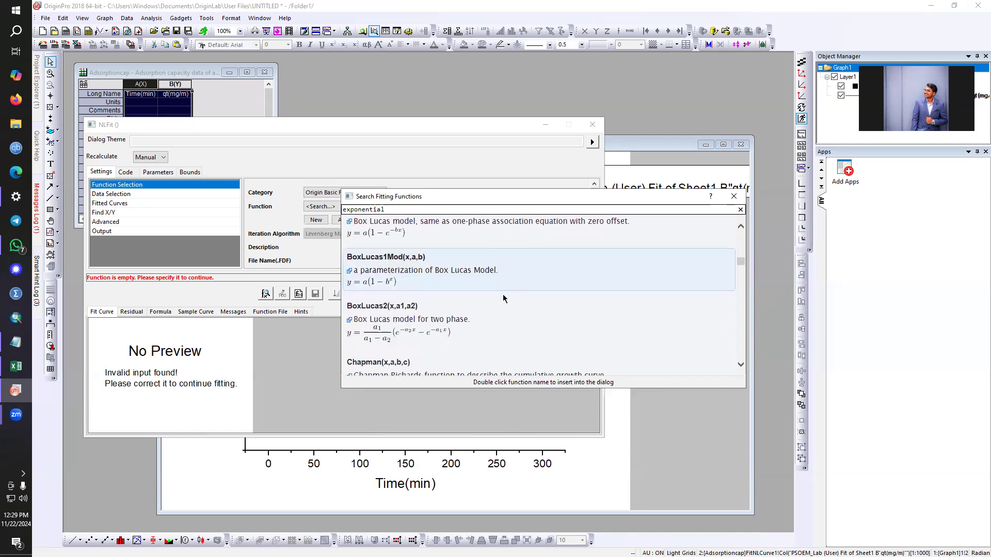
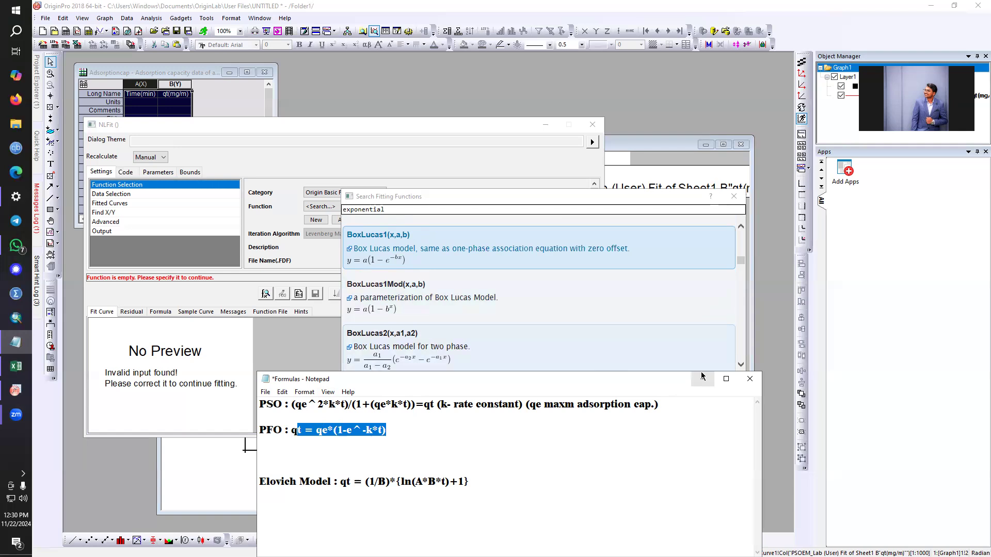
double_click(432, 259)
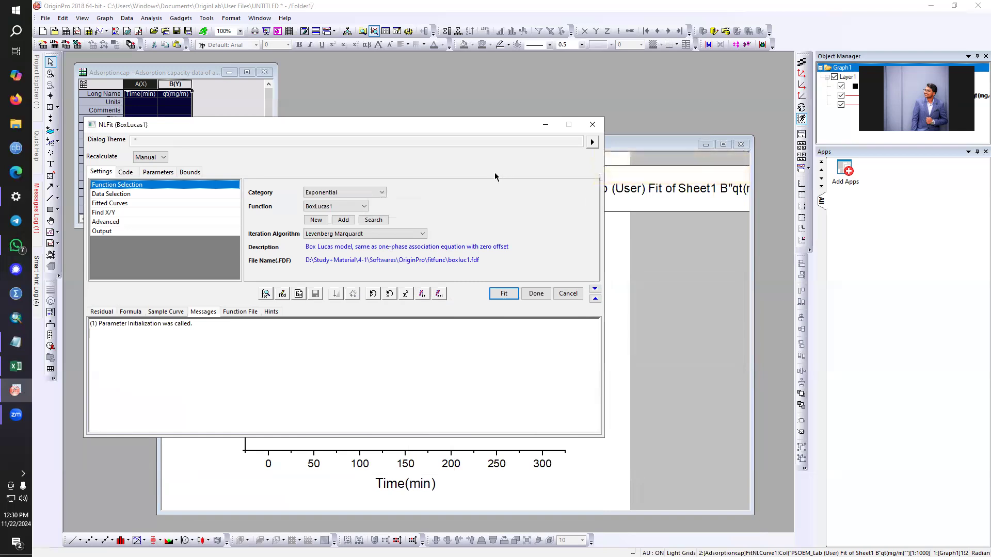
Run one iteration of the BoxLucas1 fit and inspect the preview curve against the data points
click(422, 293)
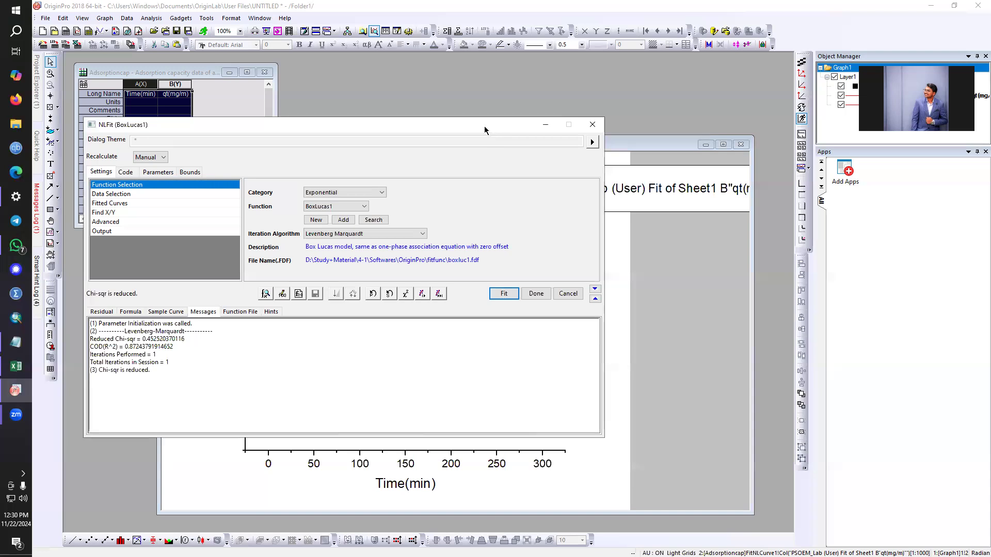
drag(484, 125, 80, 261)
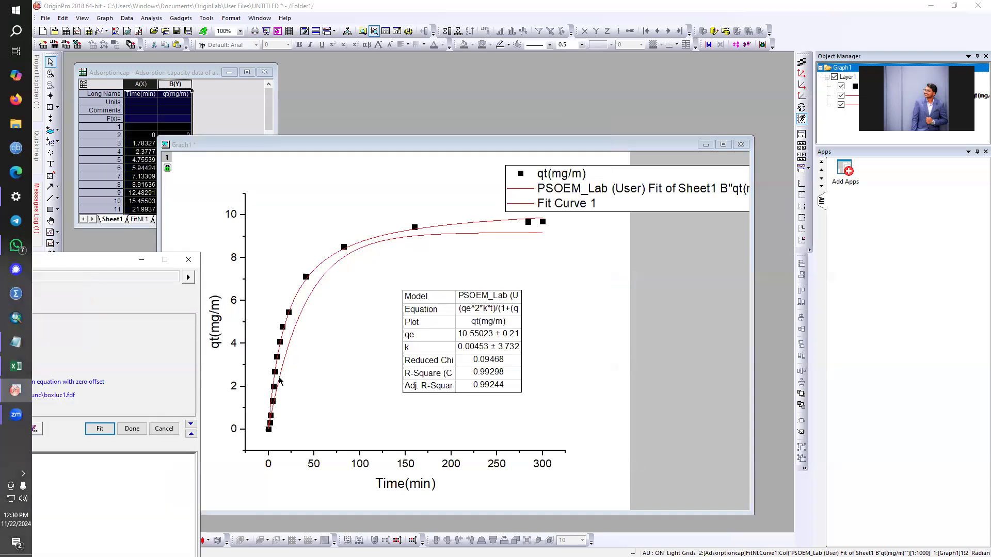
click(519, 206)
click(153, 491)
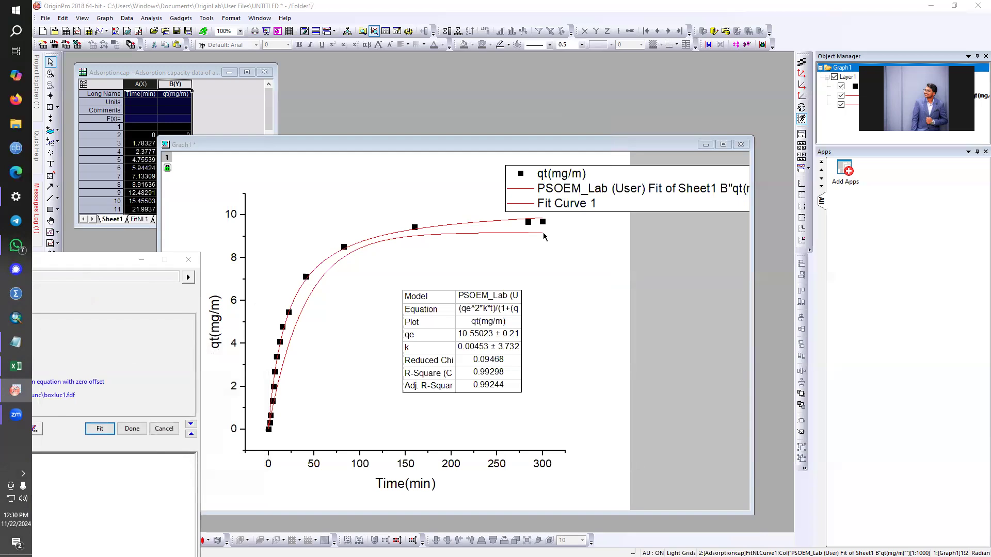
drag(108, 263, 505, 195)
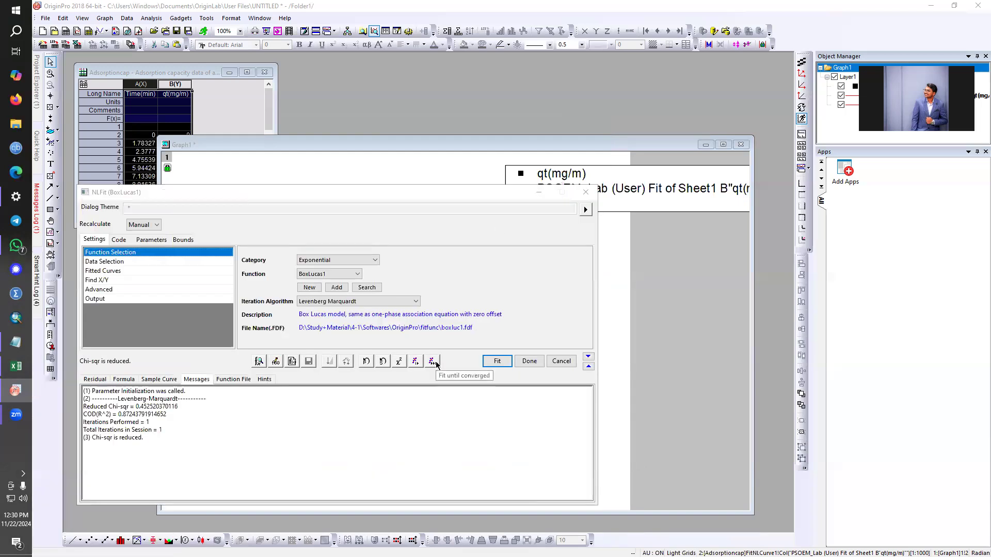
Run the BoxLucas1 fit until converged, check its curve, and accept the fit without switching to the report sheet
click(433, 362)
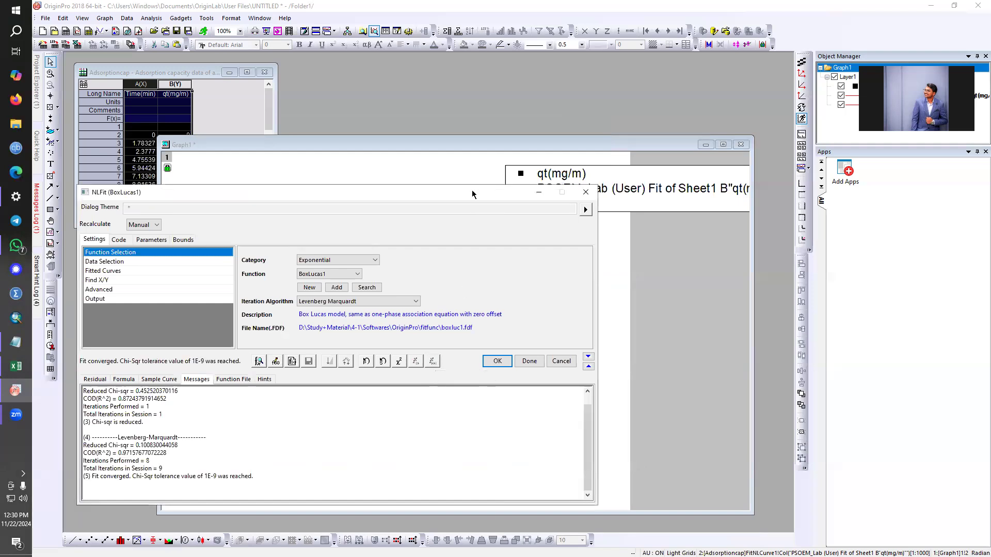
drag(472, 194, 168, 433)
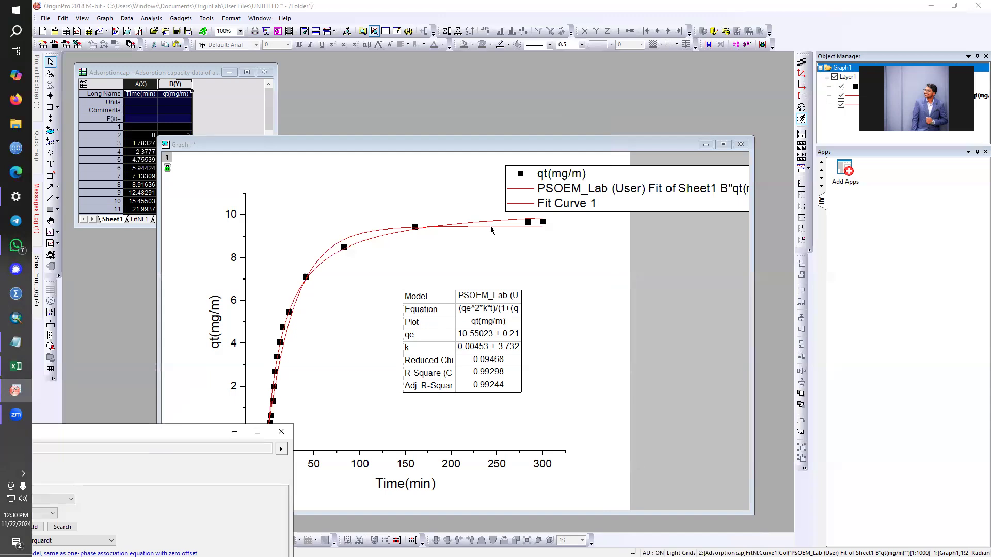
drag(210, 435, 427, 193)
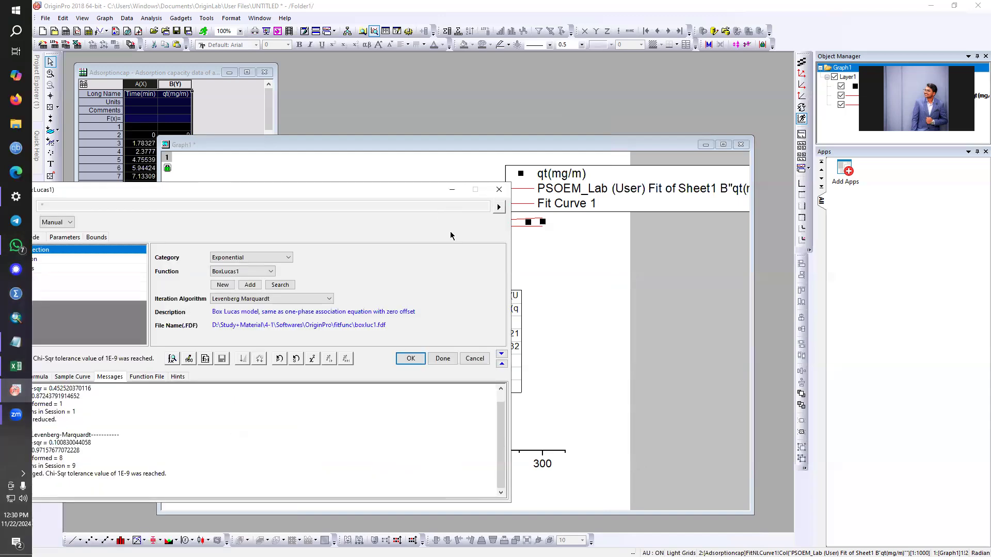
click(411, 358)
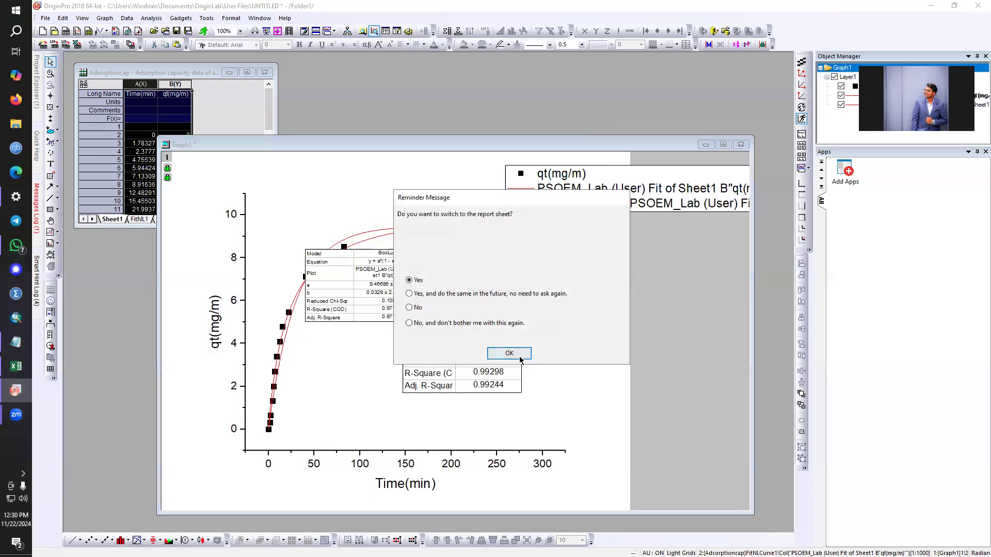
click(415, 308)
click(511, 355)
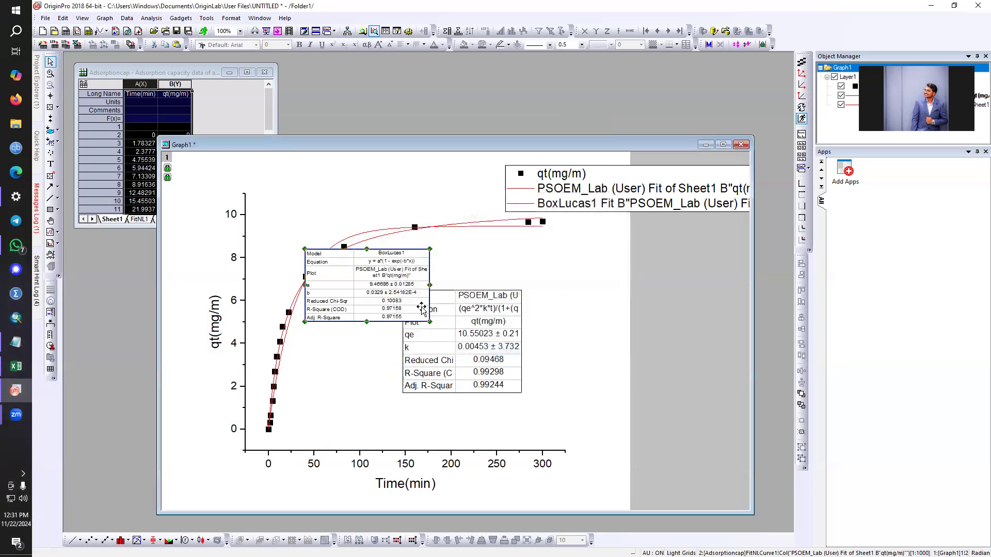
Enlarge the BoxLucas1 results table and arrange both results tables without overlap, BoxLucas1 below the curves and PSOEM_Lab beneath the legend
drag(354, 261, 232, 195)
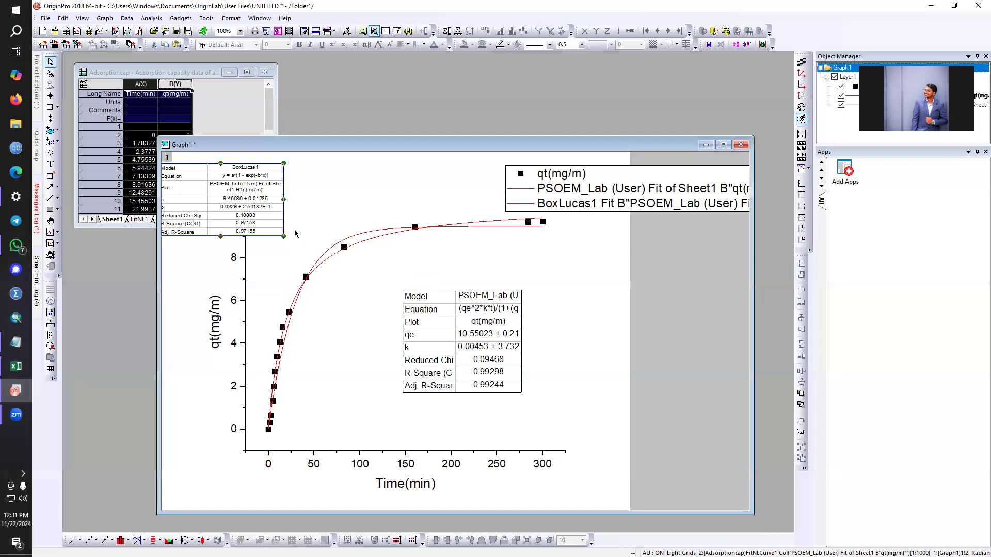
drag(283, 236, 317, 255)
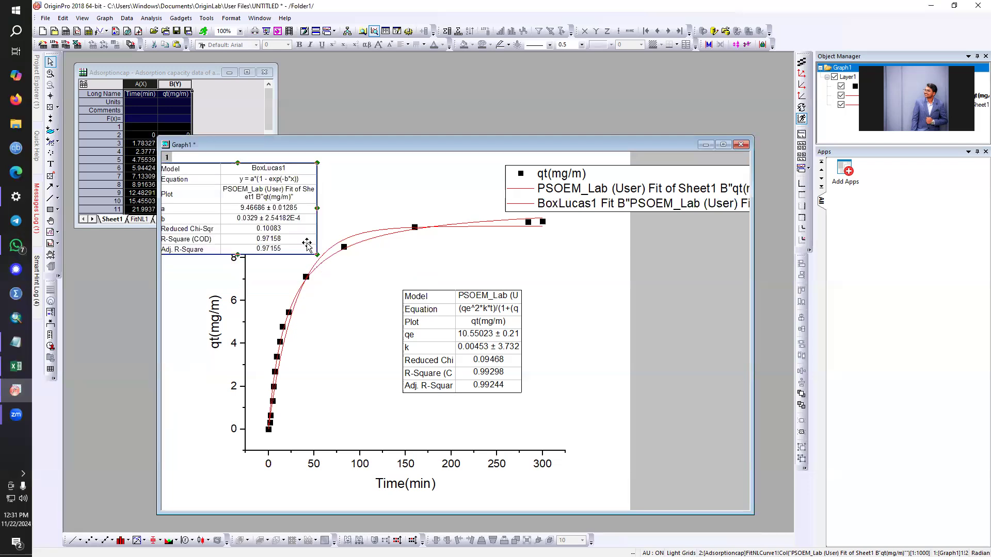
drag(260, 183, 284, 177)
click(518, 372)
drag(518, 372, 535, 292)
drag(288, 184, 418, 343)
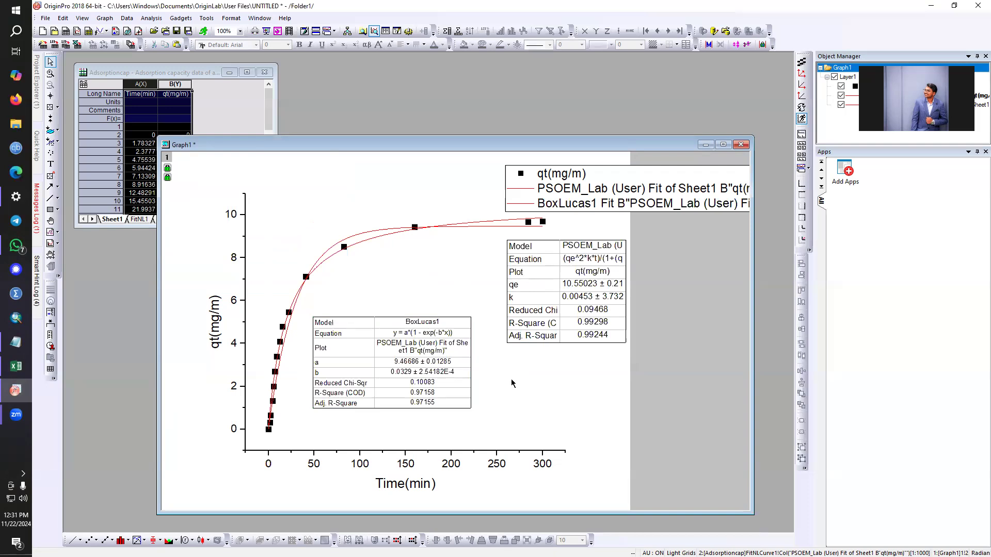
double_click(522, 190)
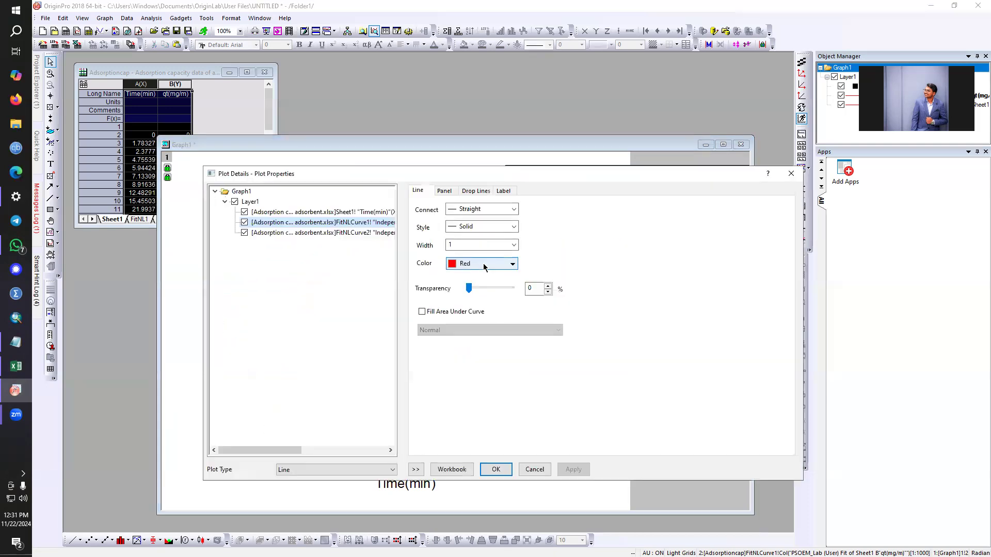
click(485, 263)
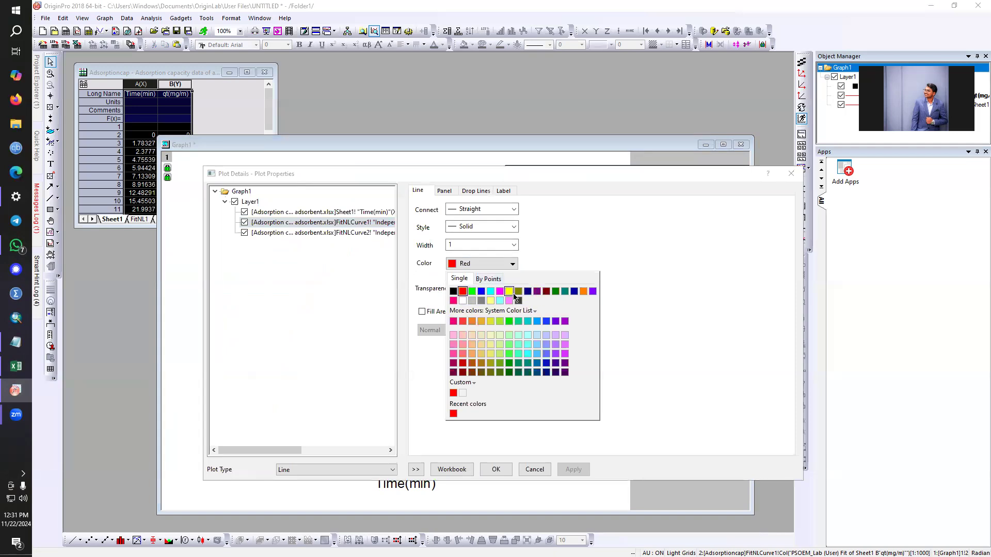
click(791, 173)
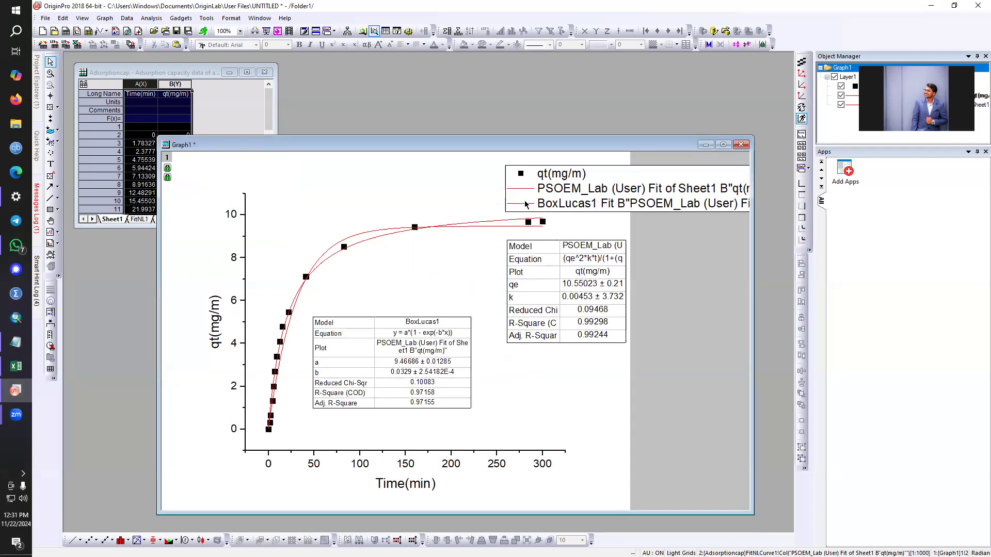
Set the BoxLucas1 fit curve's line color to Blue and its width to 2
double_click(527, 204)
click(488, 263)
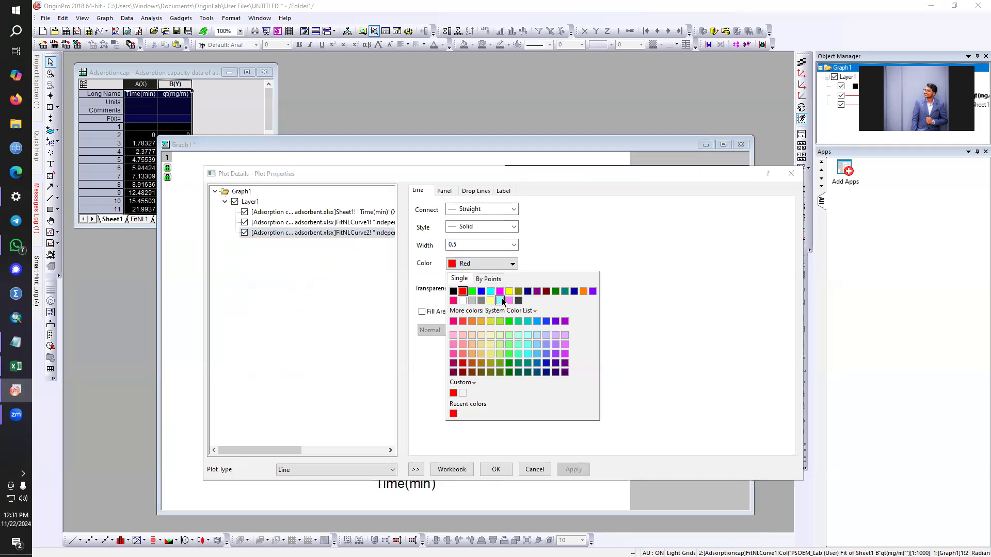
click(483, 291)
double_click(486, 242)
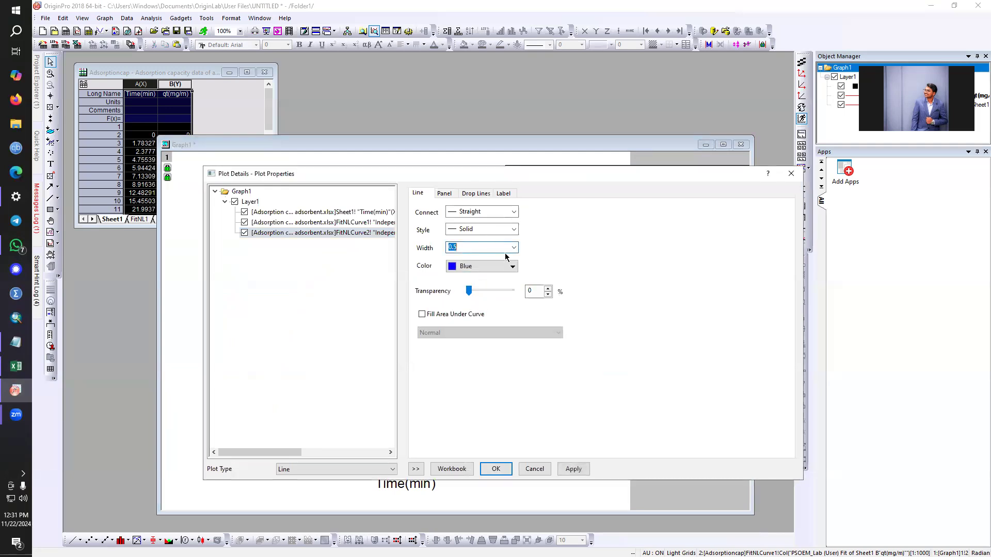
key(BackSpace)
text(2)
click(495, 469)
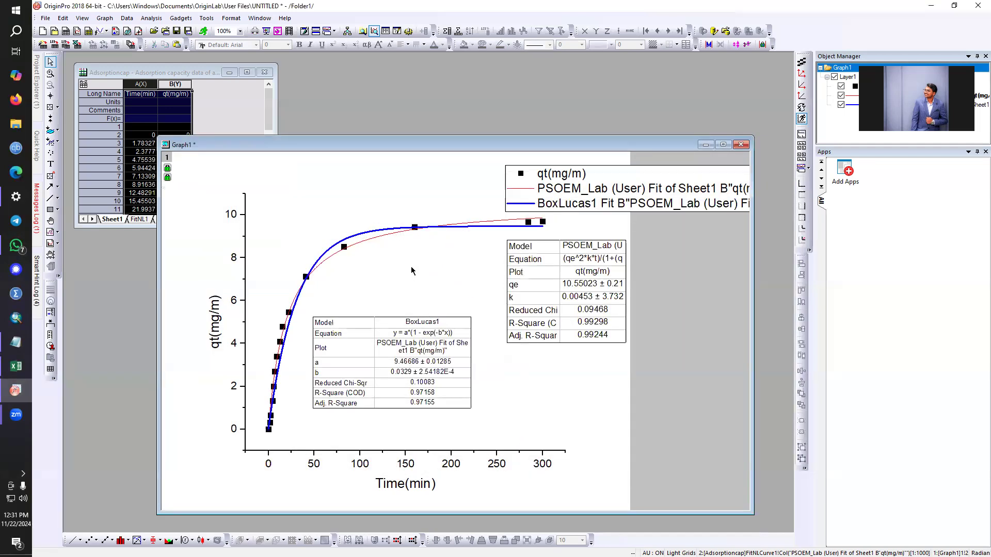
Set the line width of the red PSOEM_Lab fit curve to 2
double_click(375, 240)
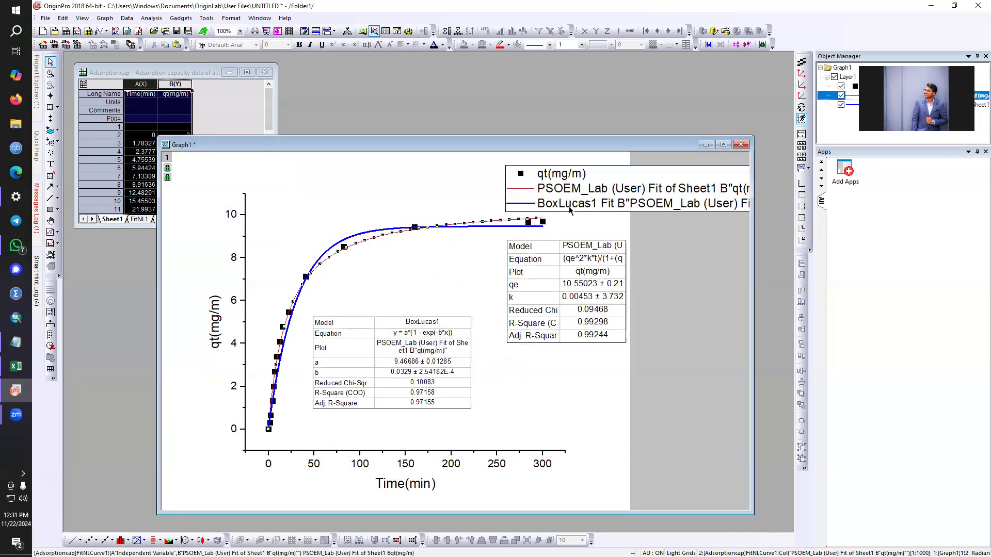
double_click(476, 240)
text(2)
click(496, 469)
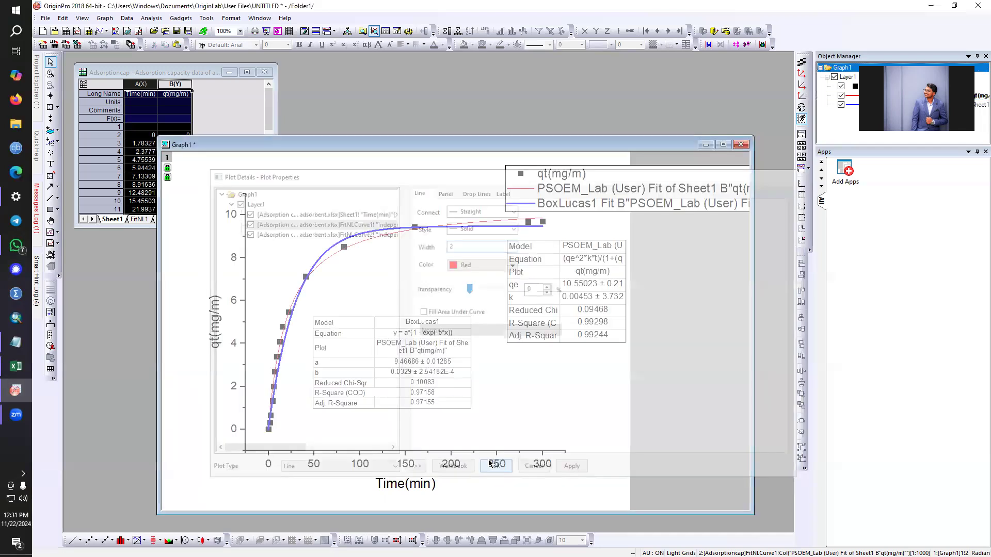
click(508, 390)
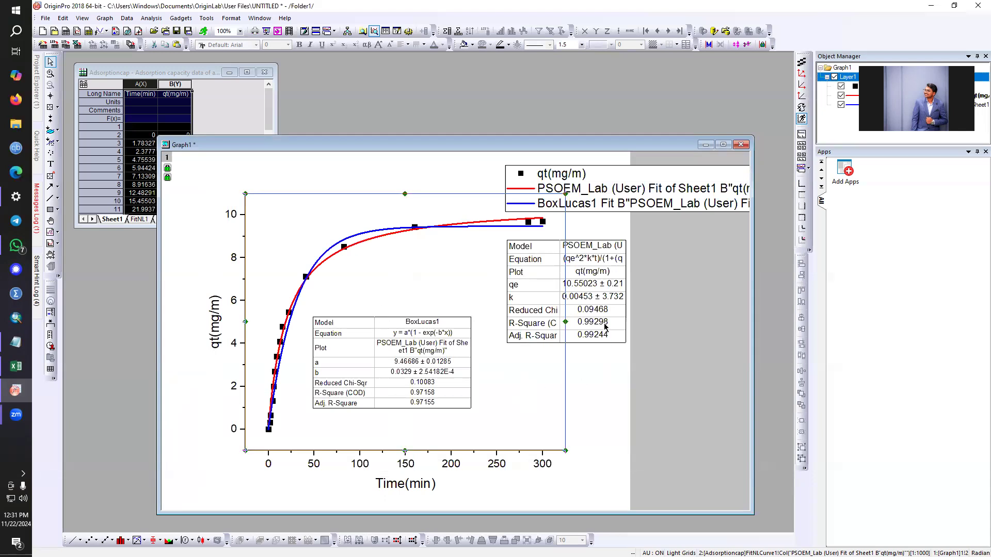
Compare the fitted parameters and R-square values in the PSOEM_Lab and BoxLucas1 results tables
click(590, 289)
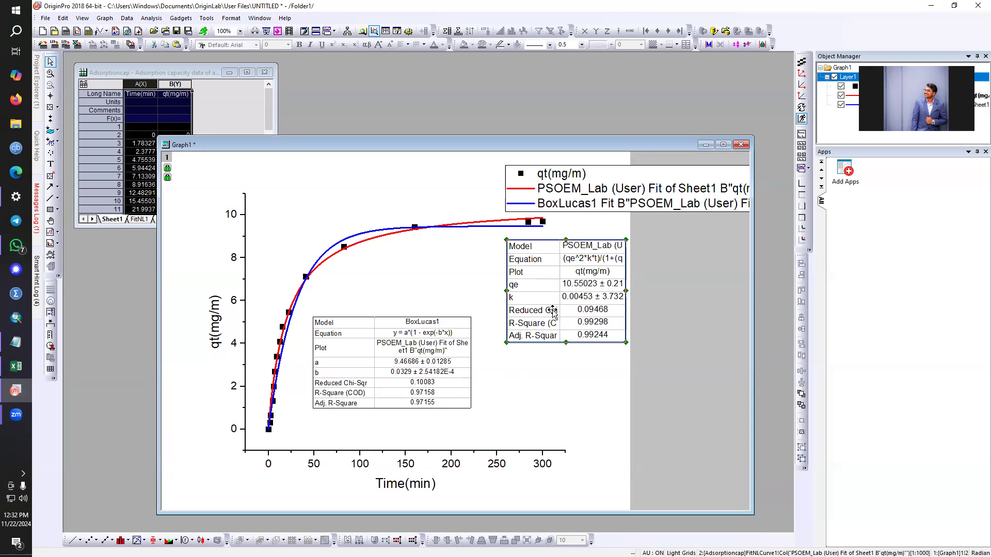
click(416, 363)
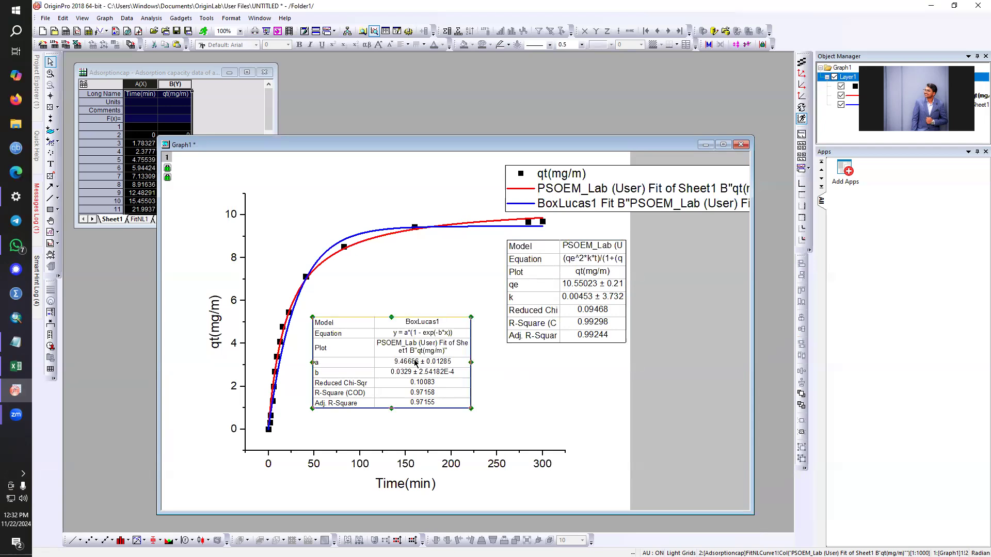
click(578, 310)
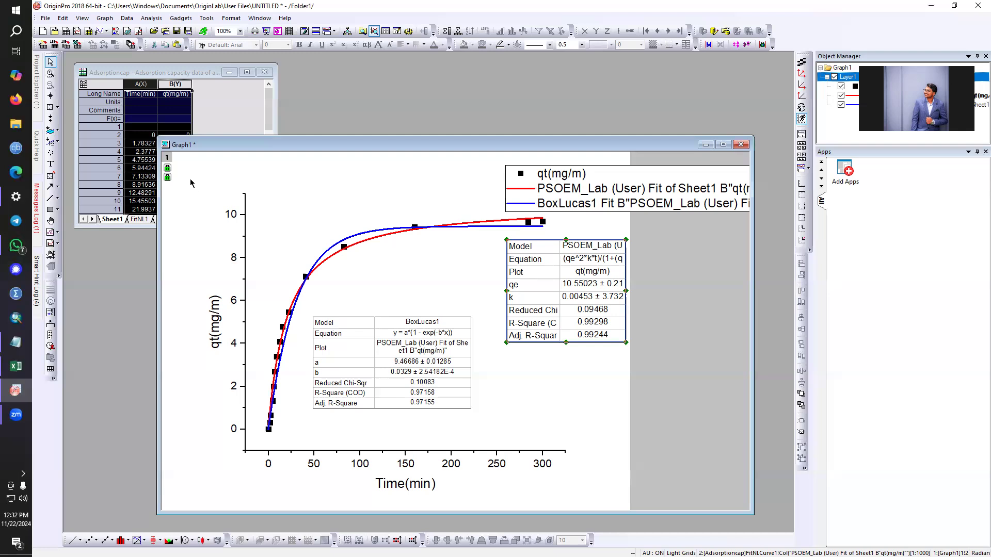
click(393, 363)
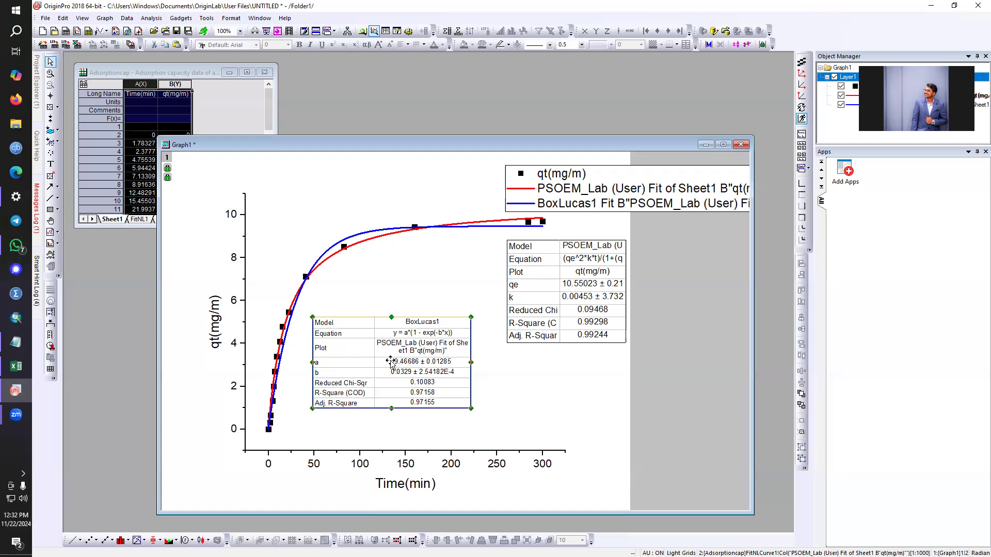
click(577, 325)
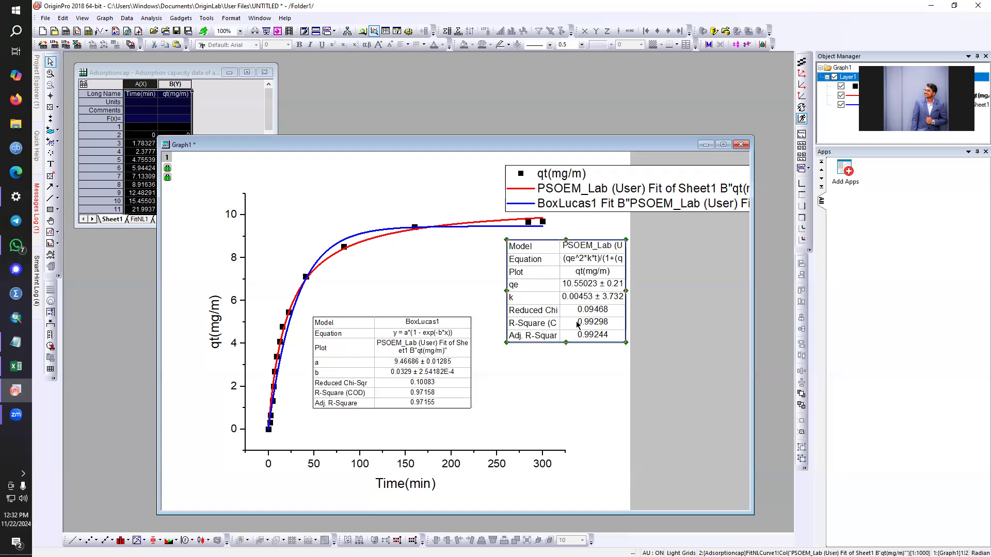